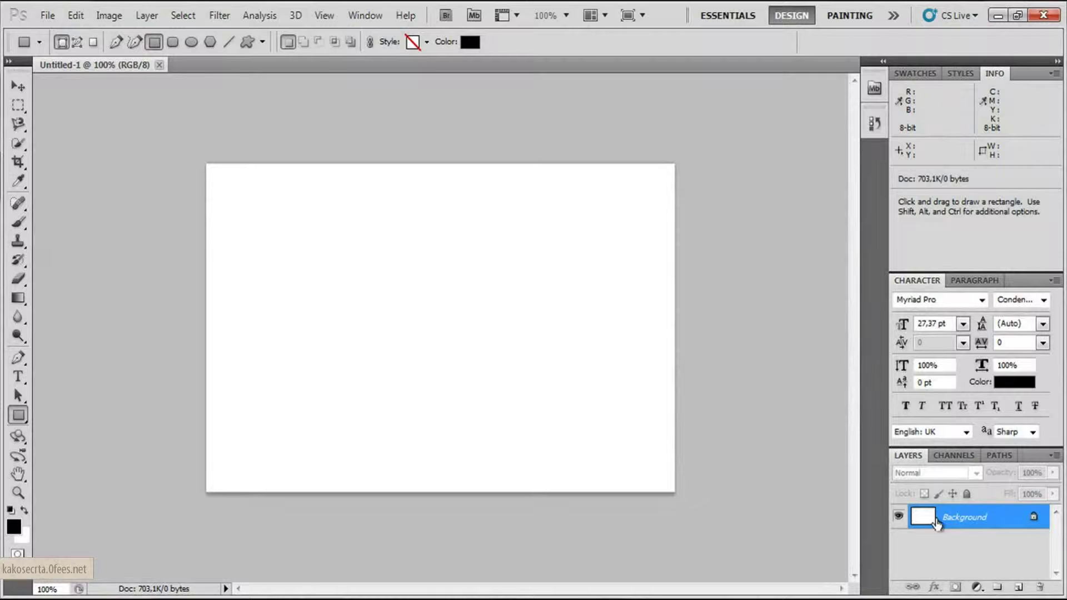
# - Convert the locked Background into an editable layer named Layer 0
pyautogui.rightClick(924, 518)
pyautogui.click(937, 380)
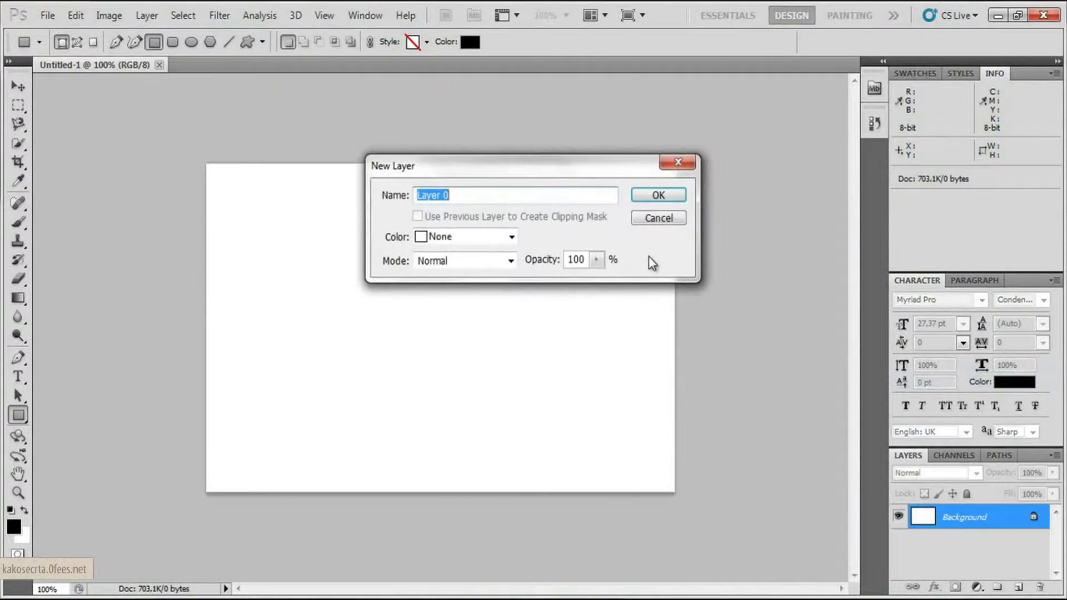
pyautogui.click(658, 196)
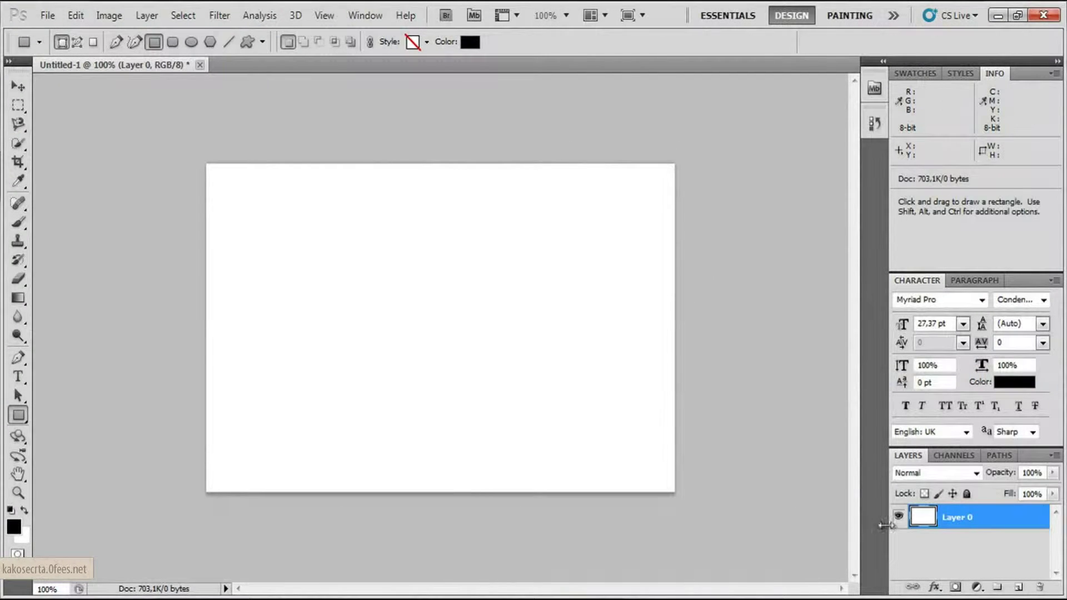
# - Add a Color Overlay to Layer 0 in dark grey #504c4c
pyautogui.rightClick(962, 524)
pyautogui.click(964, 157)
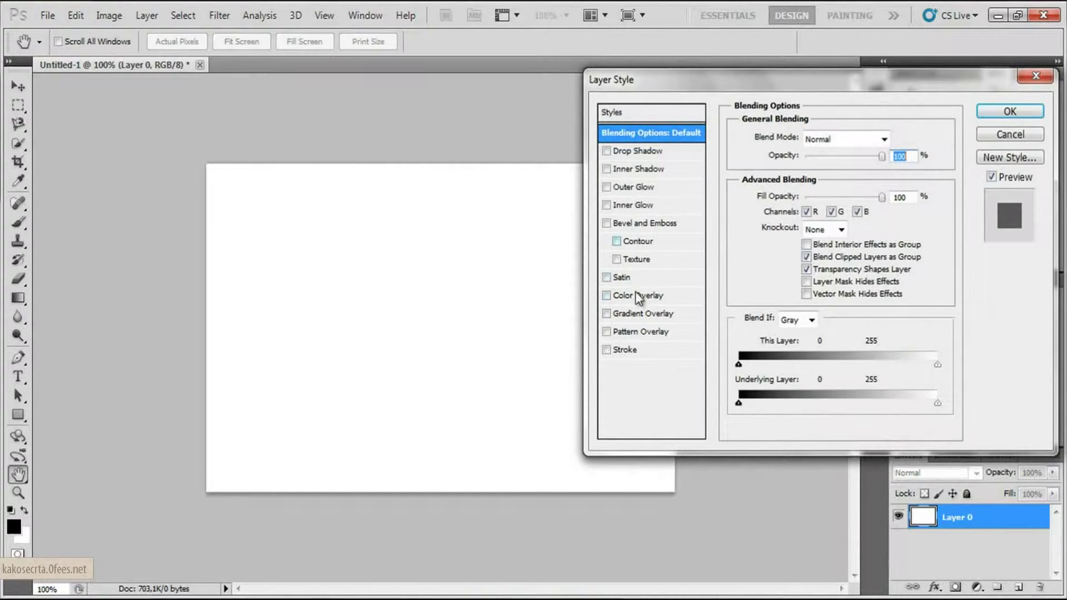
pyautogui.click(615, 295)
pyautogui.click(890, 138)
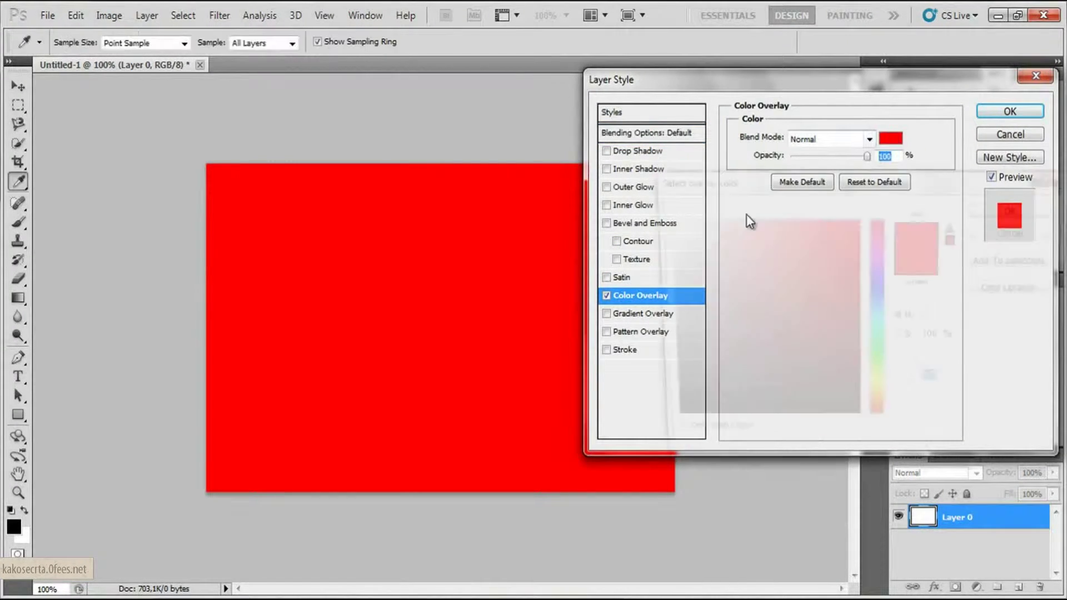
pyautogui.click(670, 362)
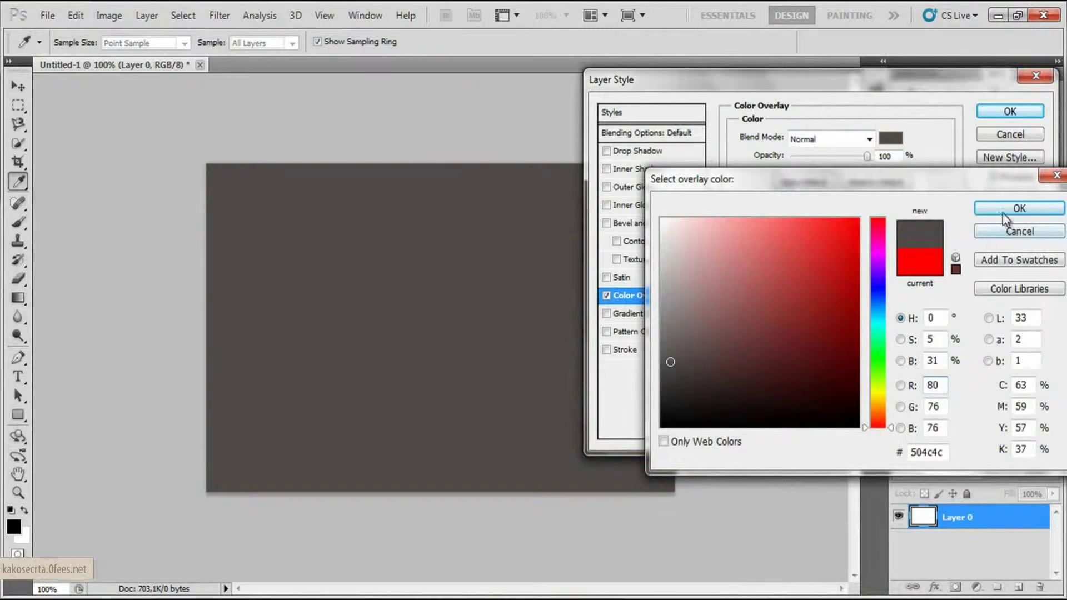
pyautogui.click(1018, 208)
# - Enable a Pattern Overlay on Layer 0, replace the patterns with the Artist Surfaces set, and choose its third pattern, a grey woven texture
pyautogui.click(639, 331)
pyautogui.click(840, 192)
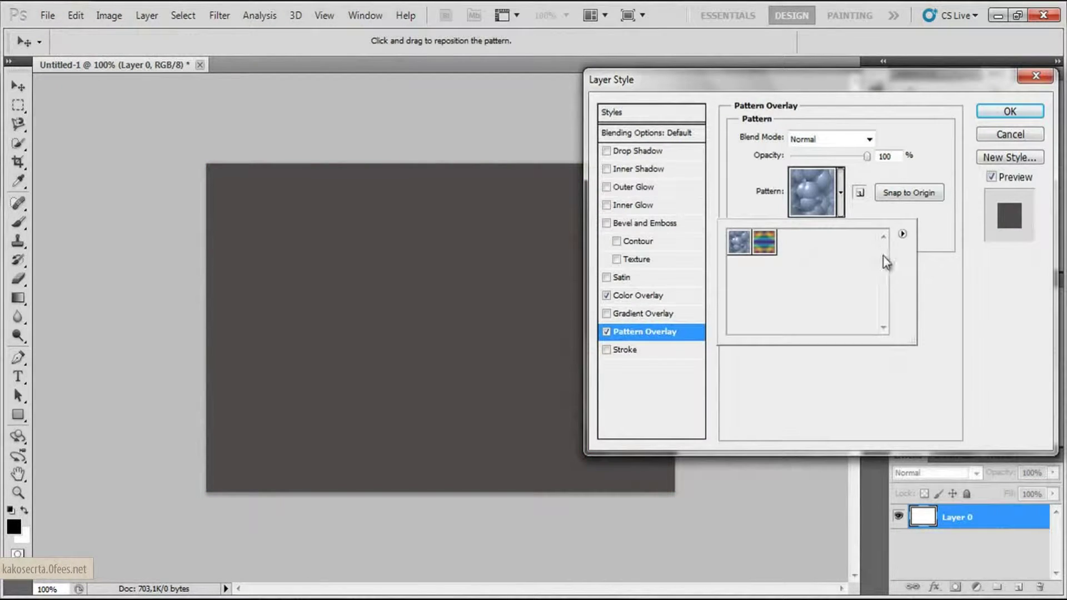
pyautogui.click(902, 234)
pyautogui.click(970, 464)
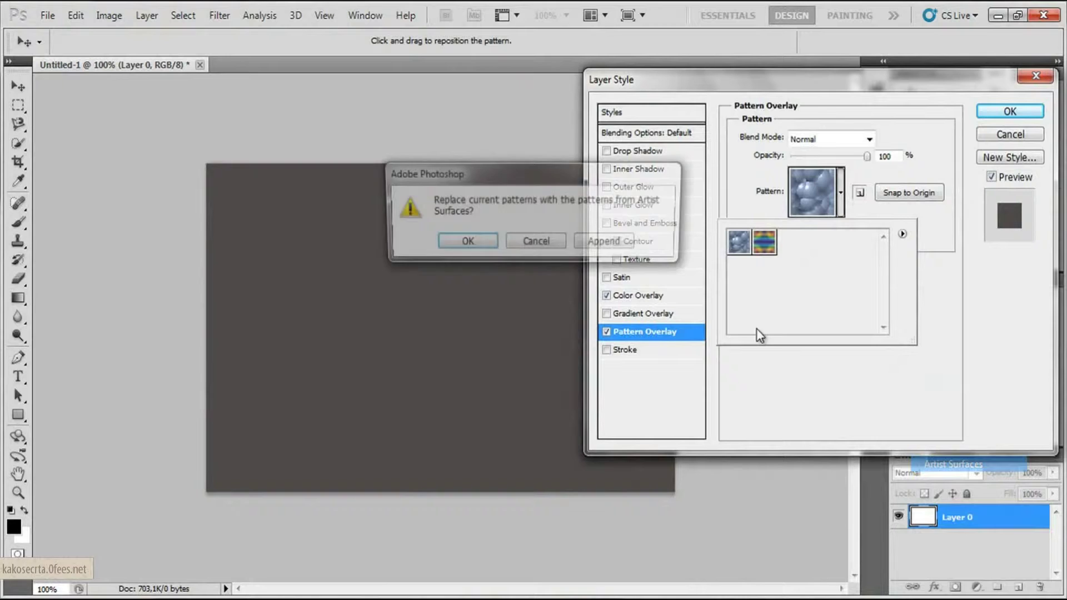
pyautogui.click(478, 244)
pyautogui.click(792, 245)
# - Lower the Color Overlay opacity on Layer 0 to about 86% and apply the layer style
pyautogui.click(687, 298)
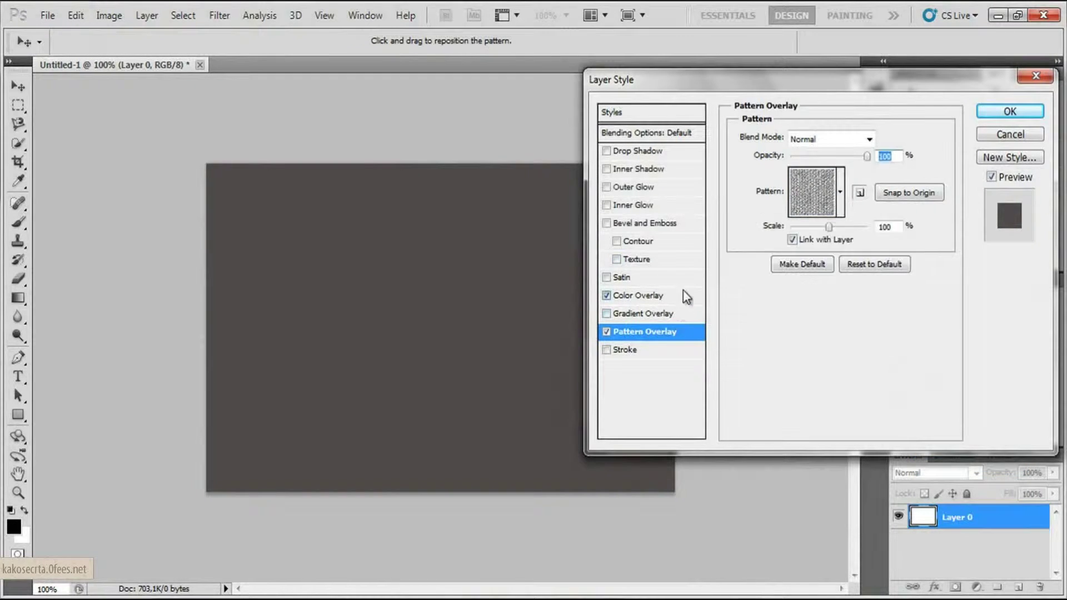
pyautogui.click(687, 297)
pyautogui.moveTo(861, 157); pyautogui.dragTo(862, 160)
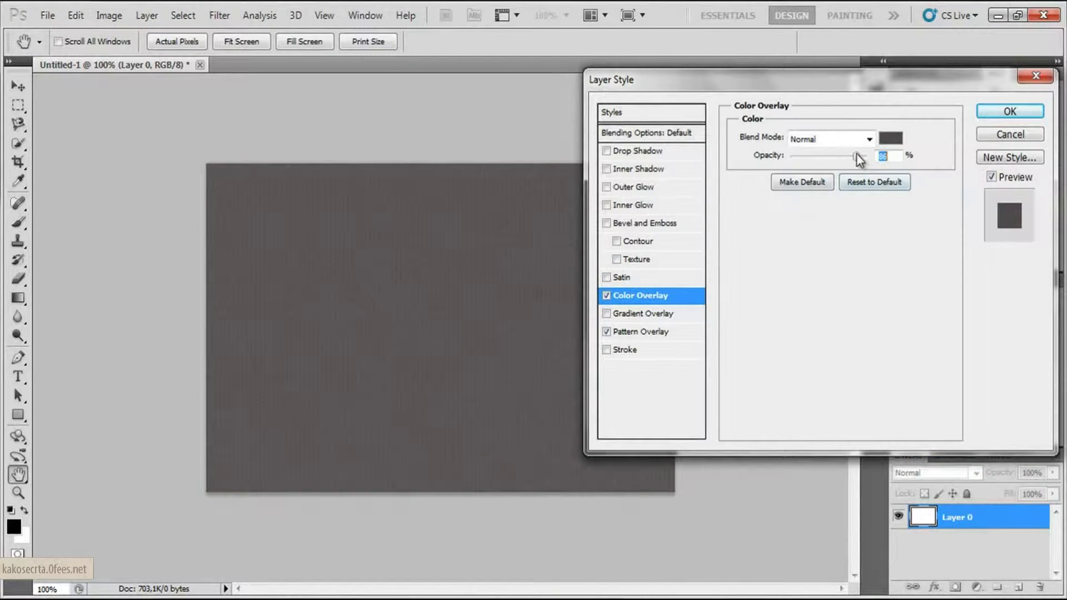
pyautogui.click(1009, 111)
# - Draw a black, slightly upright rectangle shape just left of the canvas centre
pyautogui.press('u')
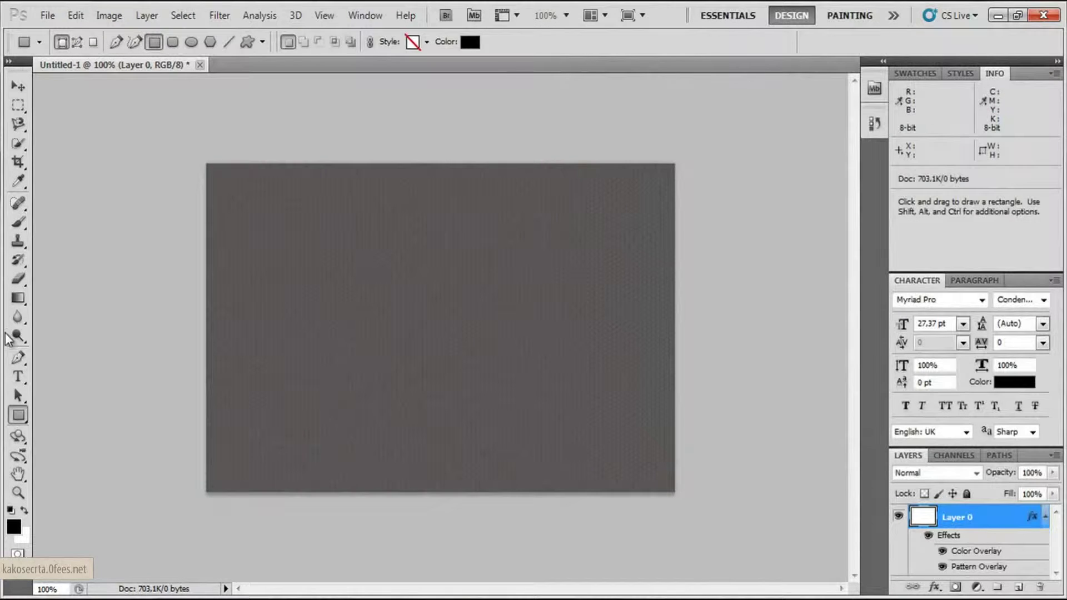
pyautogui.click(19, 86)
pyautogui.click(19, 415)
pyautogui.moveTo(335, 252); pyautogui.dragTo(485, 426)
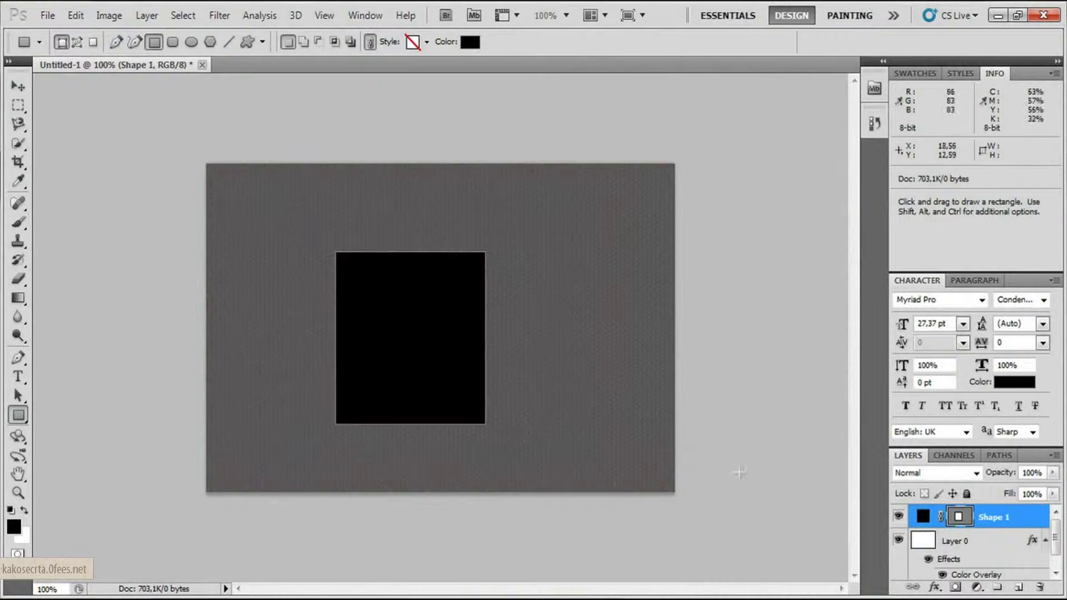
# - Add a Gradient Overlay to the Shape 1 layer and set the gradient's black stop to light grey #c6c1c1
pyautogui.rightClick(976, 522)
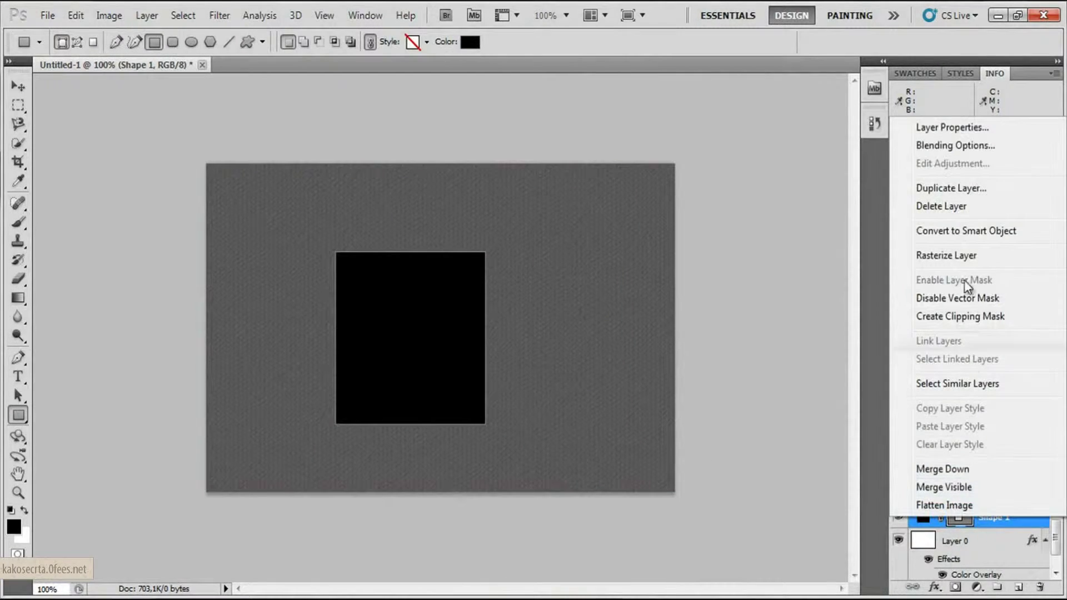
pyautogui.click(965, 146)
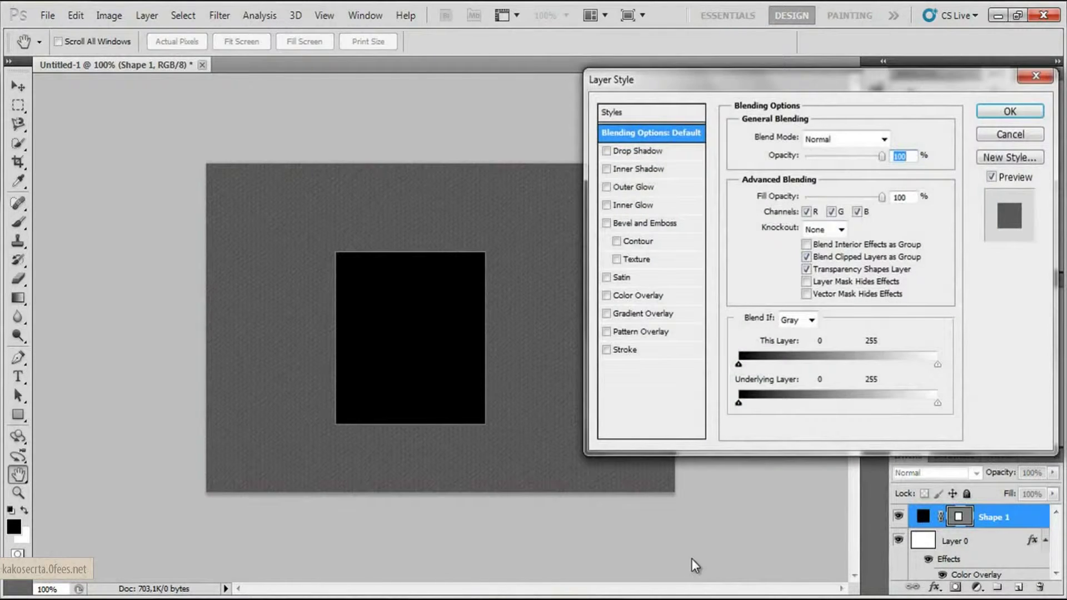
pyautogui.click(606, 313)
pyautogui.click(635, 313)
pyautogui.click(822, 170)
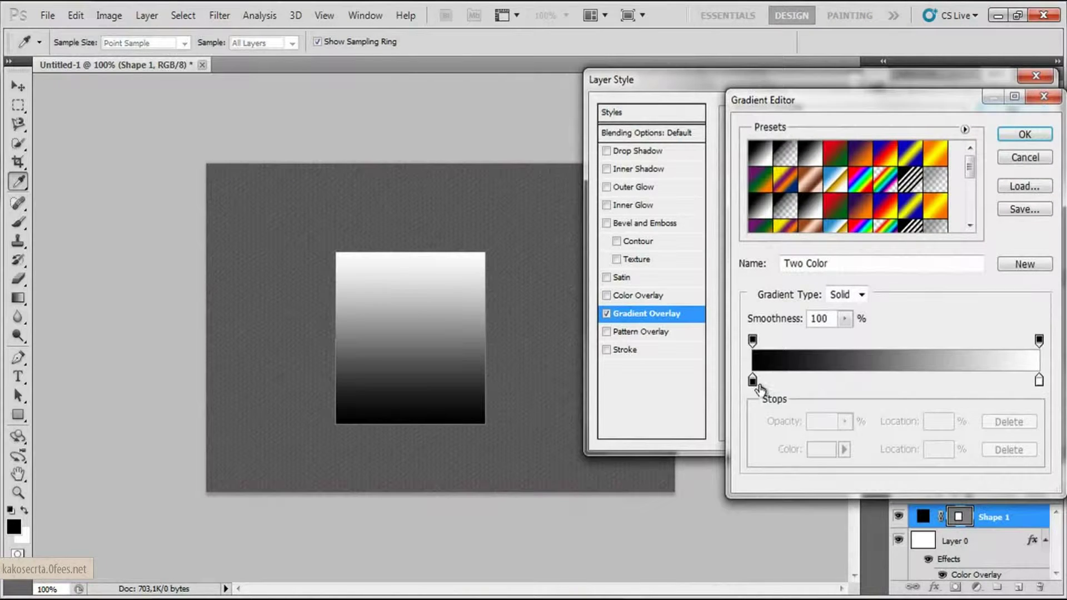
pyautogui.click(752, 381)
pyautogui.doubleClick(752, 381)
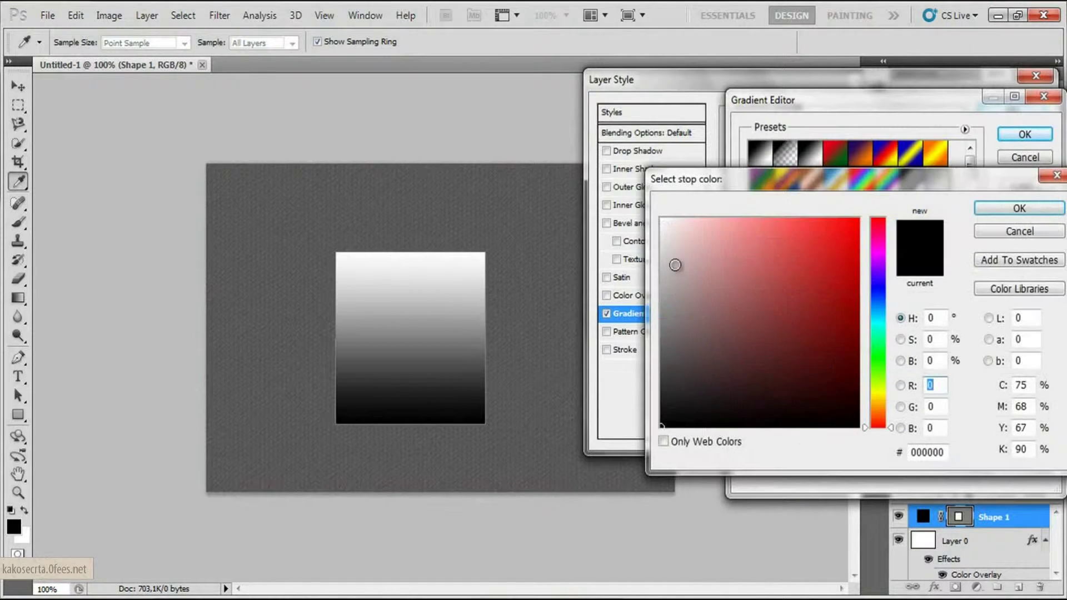
pyautogui.click(670, 256)
pyautogui.moveTo(670, 256); pyautogui.dragTo(666, 265)
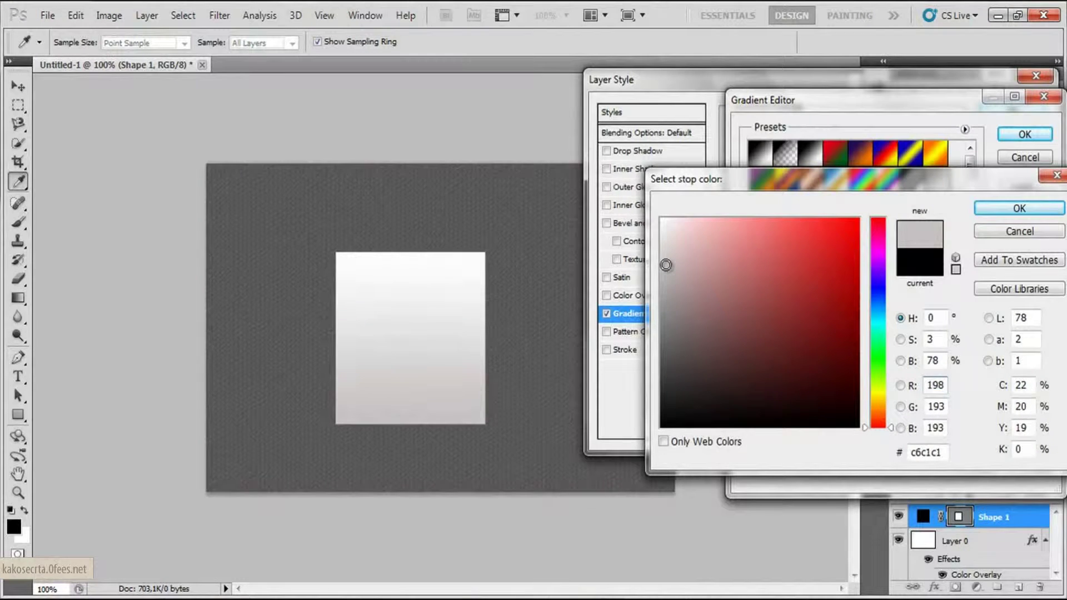
pyautogui.click(1001, 210)
# - Set the gradient's white stop to light grey #d7d4d4 and accept the edited gradient
pyautogui.click(1039, 381)
pyautogui.doubleClick(1040, 381)
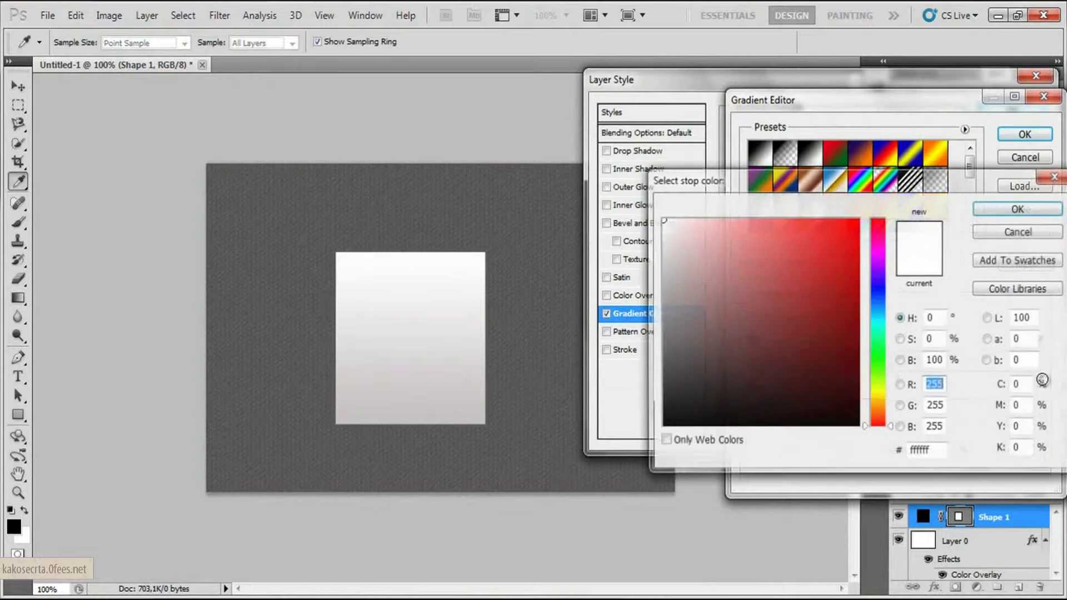
pyautogui.click(671, 240)
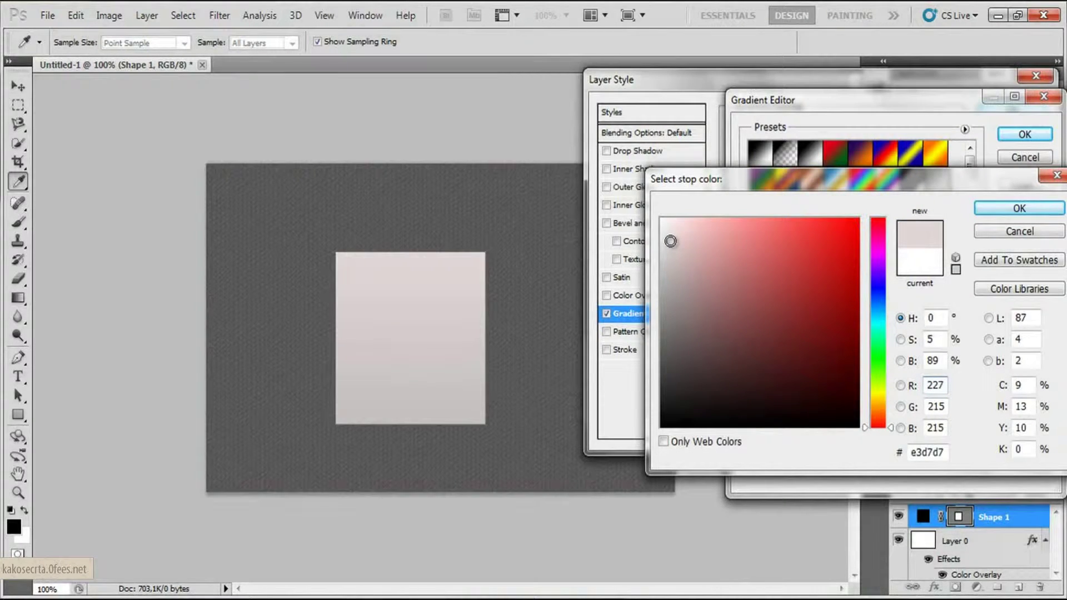
pyautogui.moveTo(671, 241)
pyautogui.mouseDown()
pyautogui.moveTo(659, 228)
pyautogui.moveTo(669, 231)
pyautogui.moveTo(661, 239)
pyautogui.mouseUp()
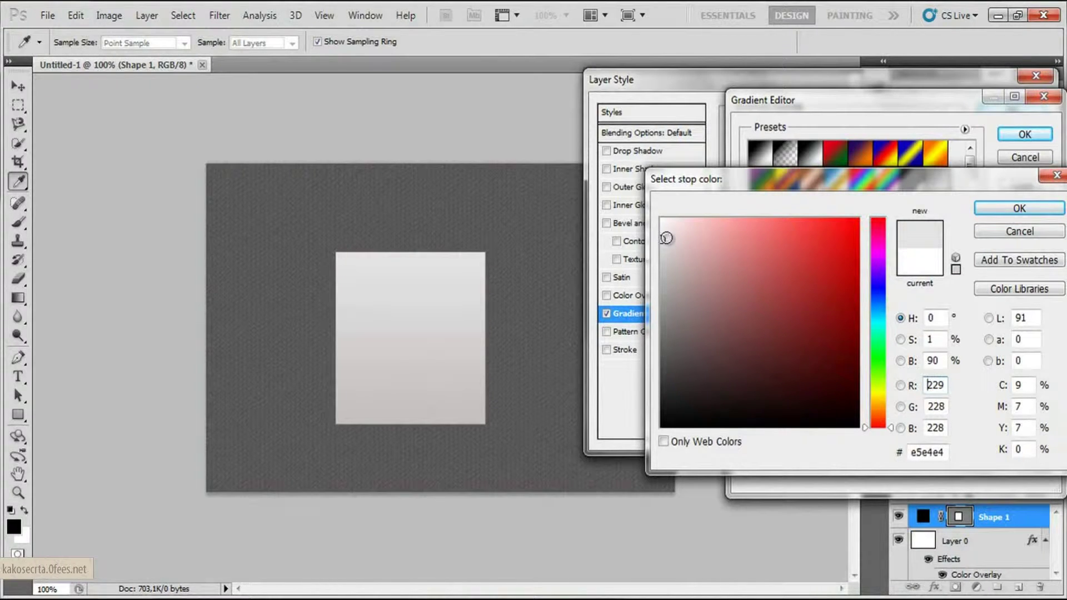
pyautogui.click(663, 250)
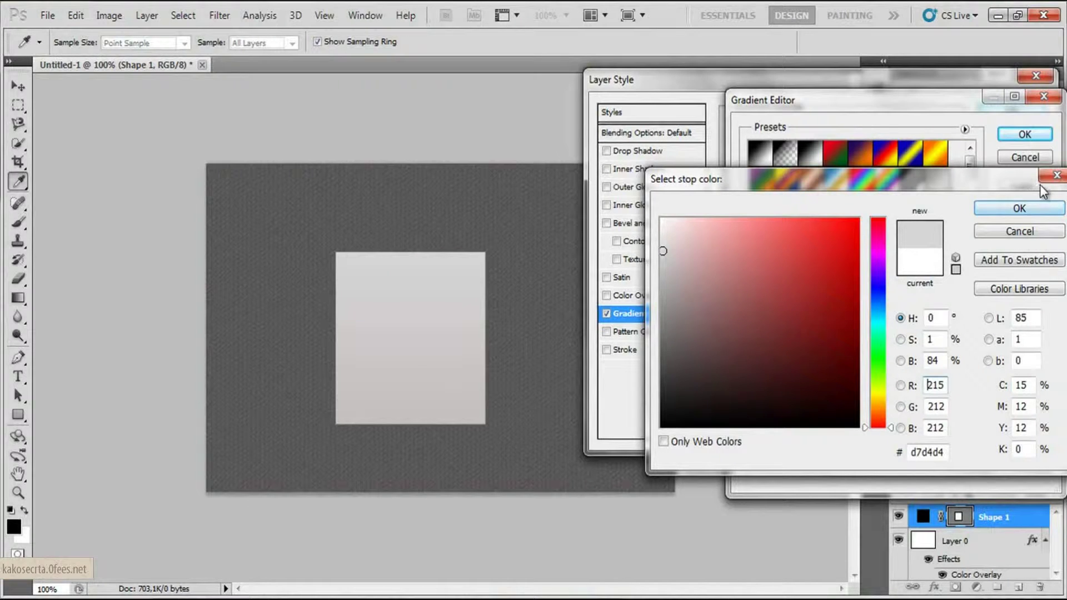
pyautogui.click(1032, 205)
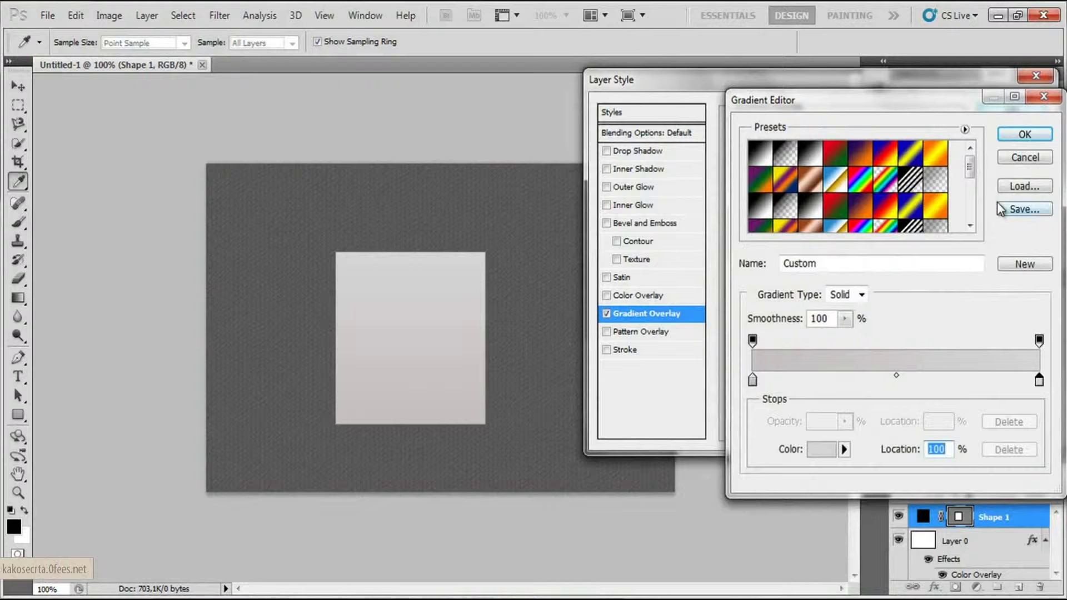
pyautogui.click(1019, 134)
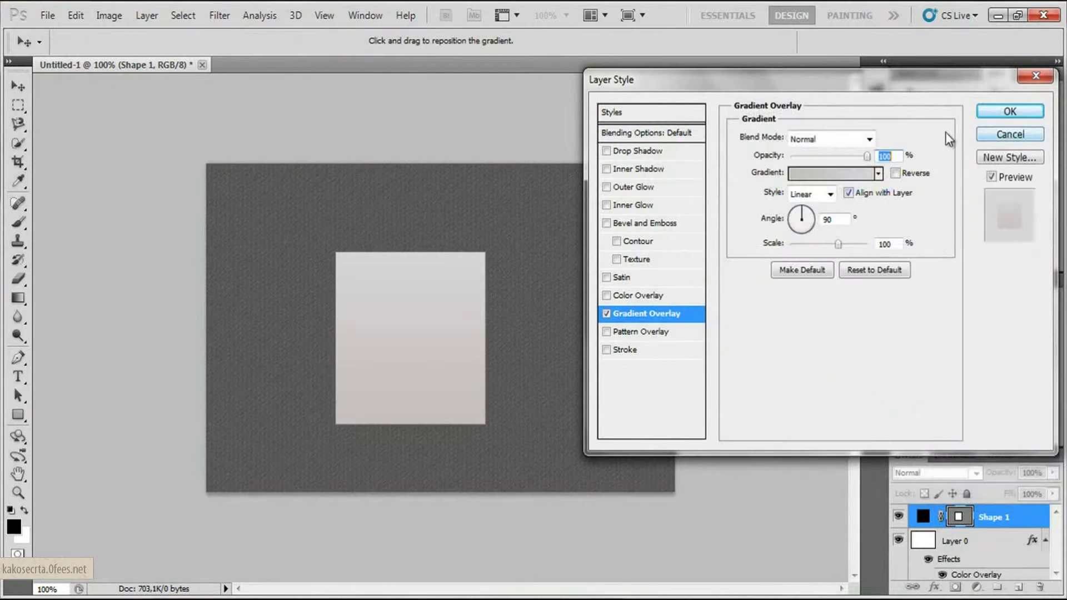
# - Add a Drop Shadow to Shape 1 with angle 131°, distance 8 px, spread 29% and size 3 px
pyautogui.click(606, 150)
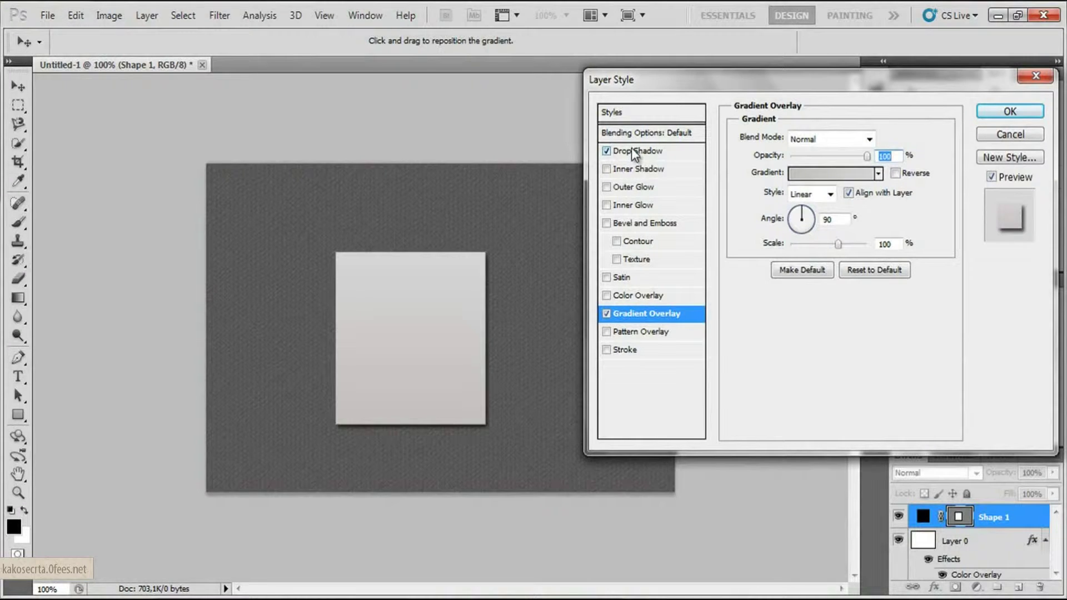
pyautogui.click(633, 148)
pyautogui.click(792, 221)
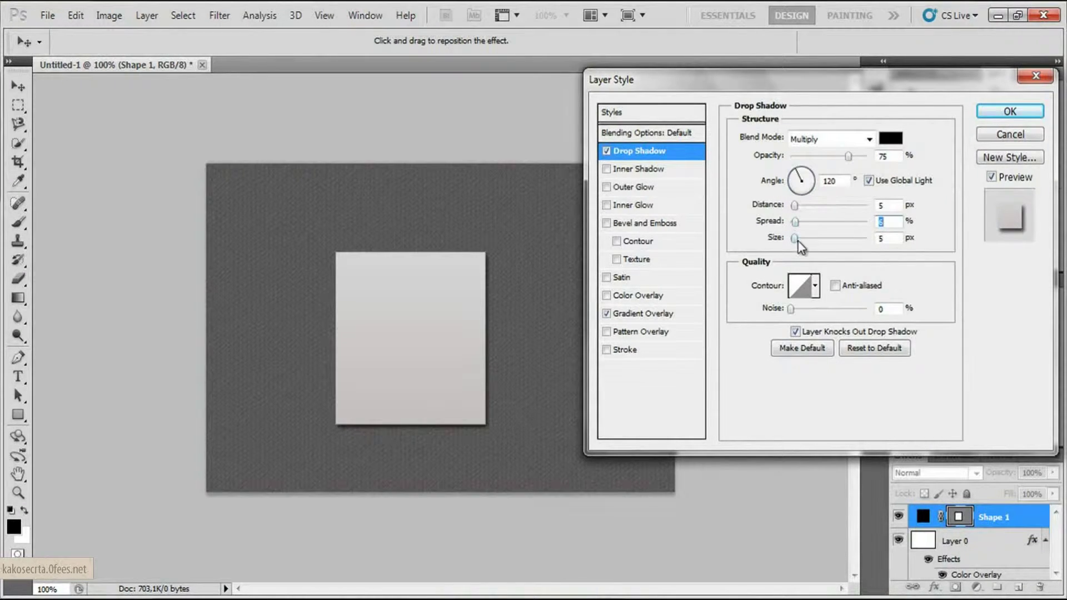
pyautogui.moveTo(795, 238); pyautogui.dragTo(770, 243)
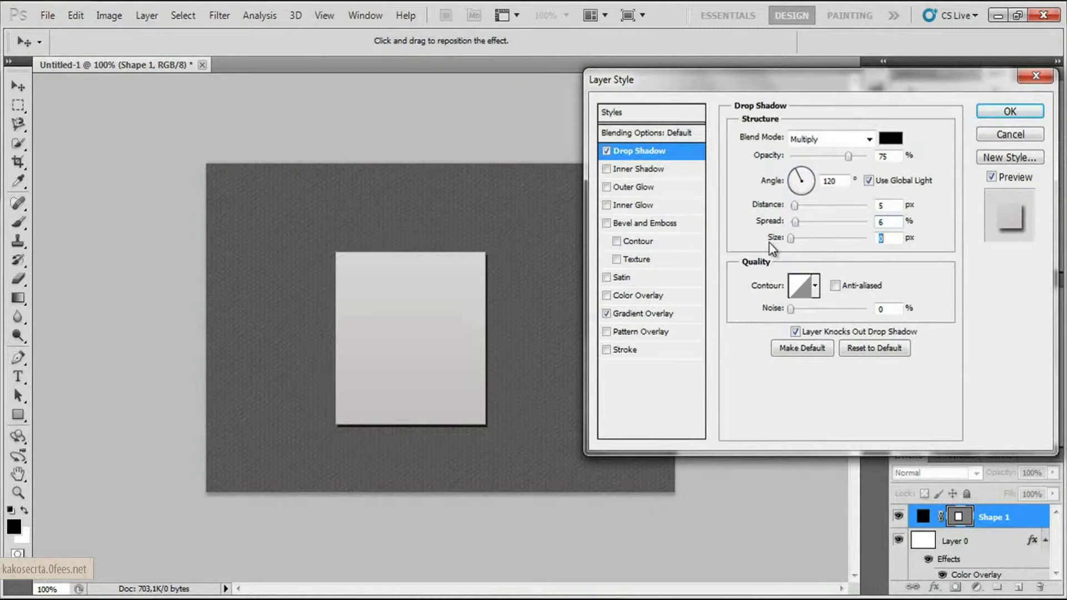
pyautogui.moveTo(794, 205); pyautogui.dragTo(816, 225)
pyautogui.moveTo(800, 181); pyautogui.dragTo(803, 186)
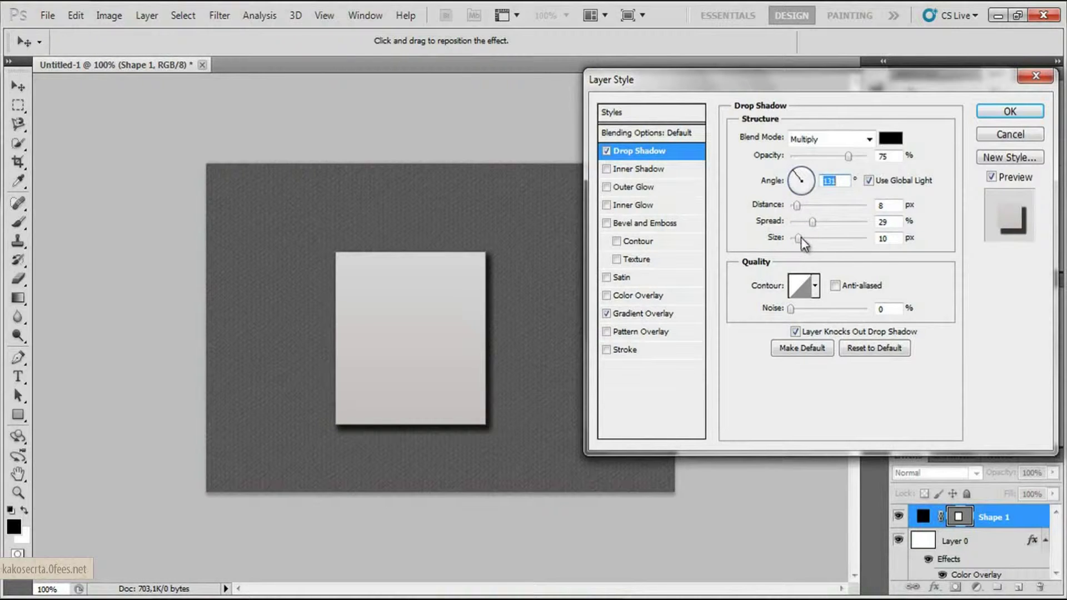
pyautogui.moveTo(801, 238); pyautogui.dragTo(791, 236)
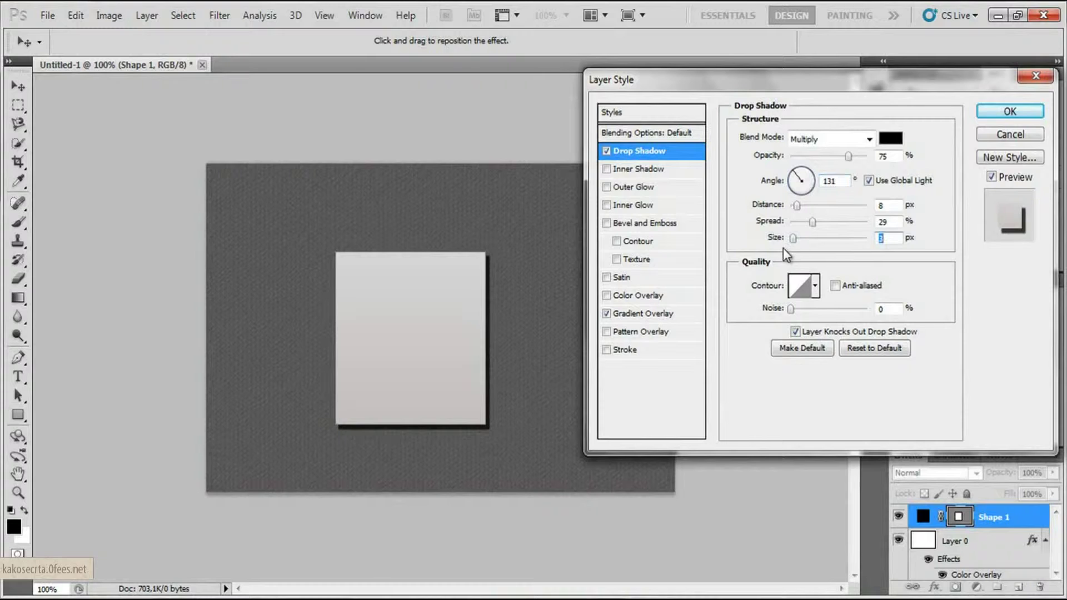
# - Set the drop shadow colour to grey #666161 and apply Shape 1's layer style
pyautogui.click(892, 138)
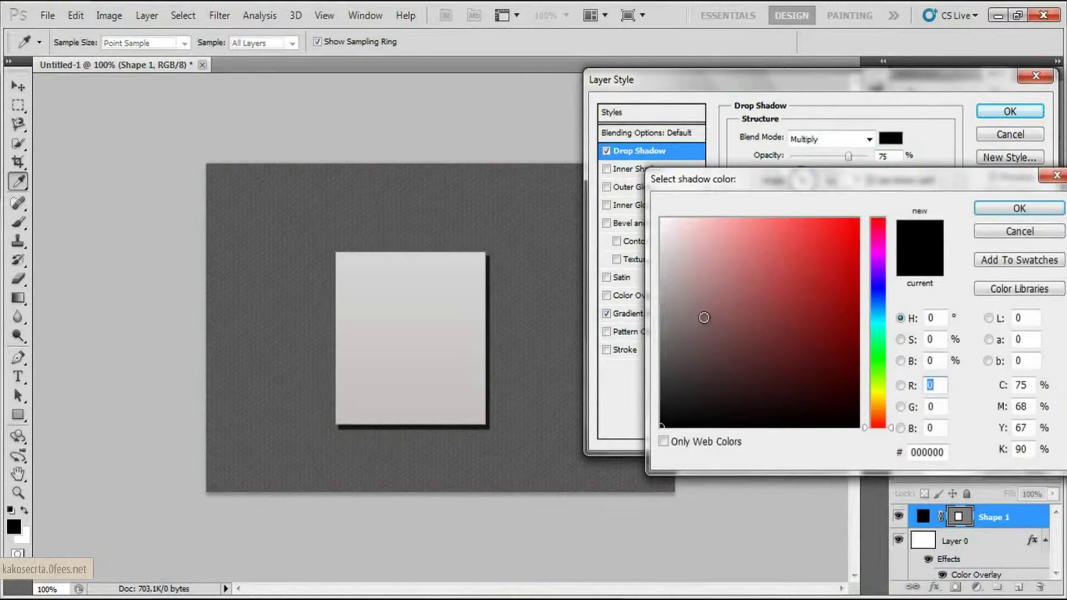
pyautogui.moveTo(668, 326); pyautogui.dragTo(670, 344)
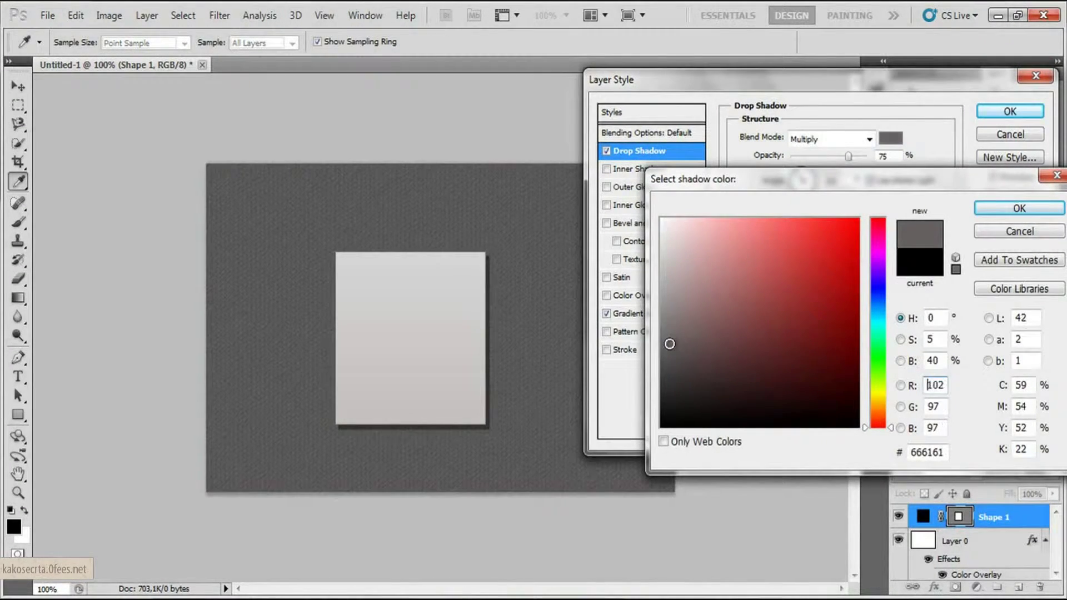
pyautogui.click(985, 208)
pyautogui.click(1008, 113)
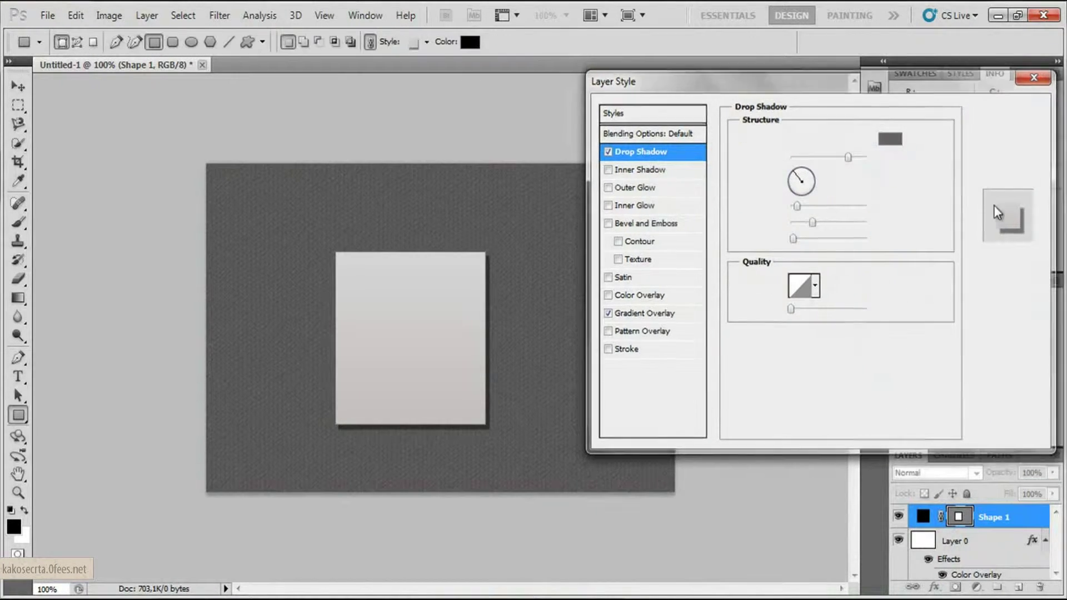
# - Duplicate the Shape 1 layer as "Shape 2" and offset the copy slightly down and to the left of the original
pyautogui.rightClick(998, 514)
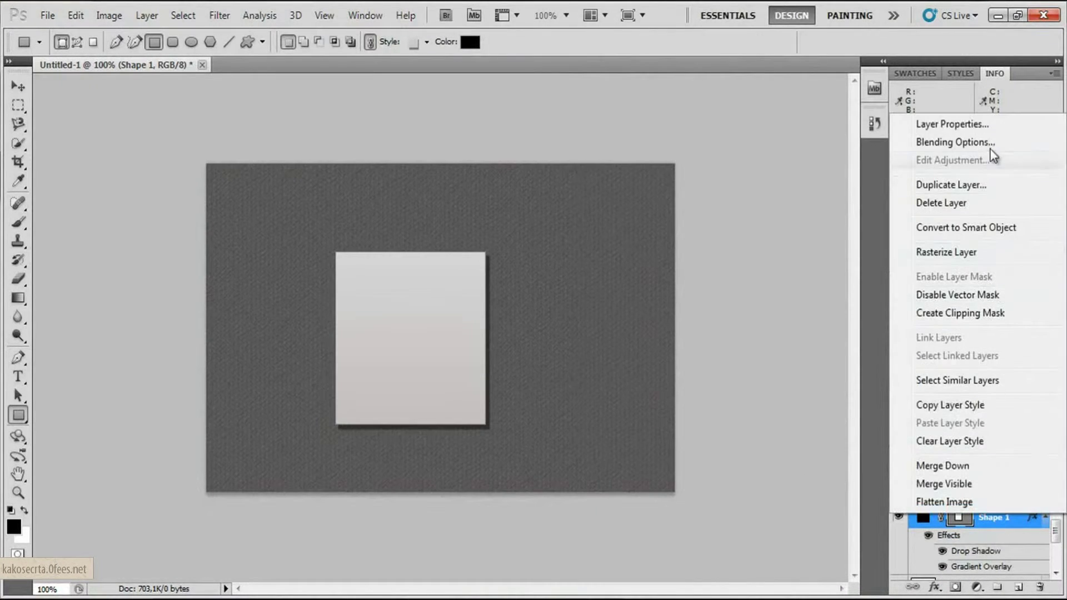
pyautogui.click(976, 187)
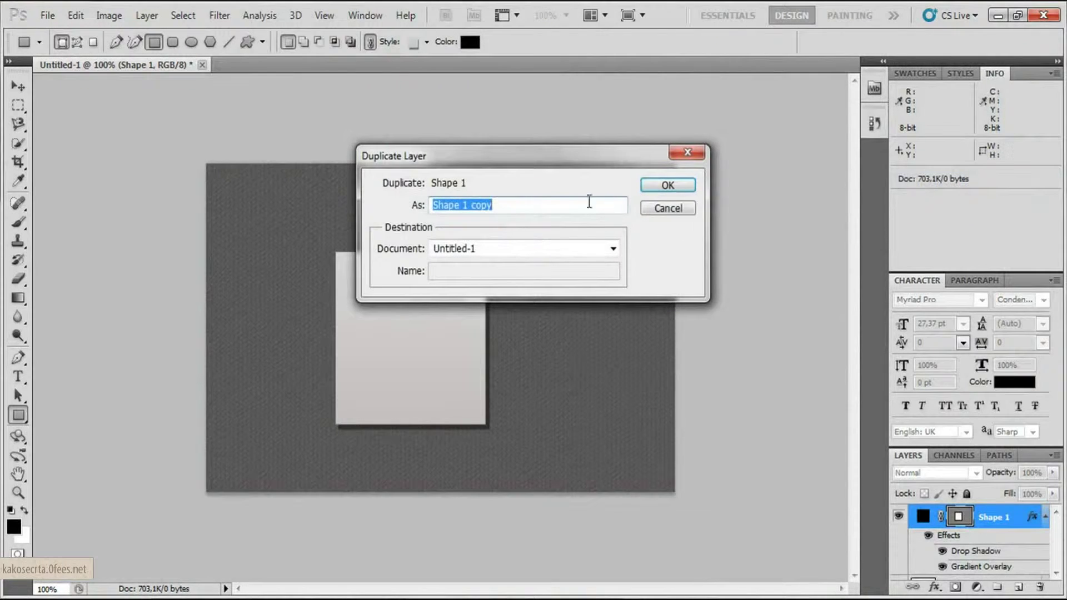
pyautogui.click(492, 204)
pyautogui.keyDown('shift'); pyautogui.click(464, 205); pyautogui.keyUp('shift')
pyautogui.write('2')
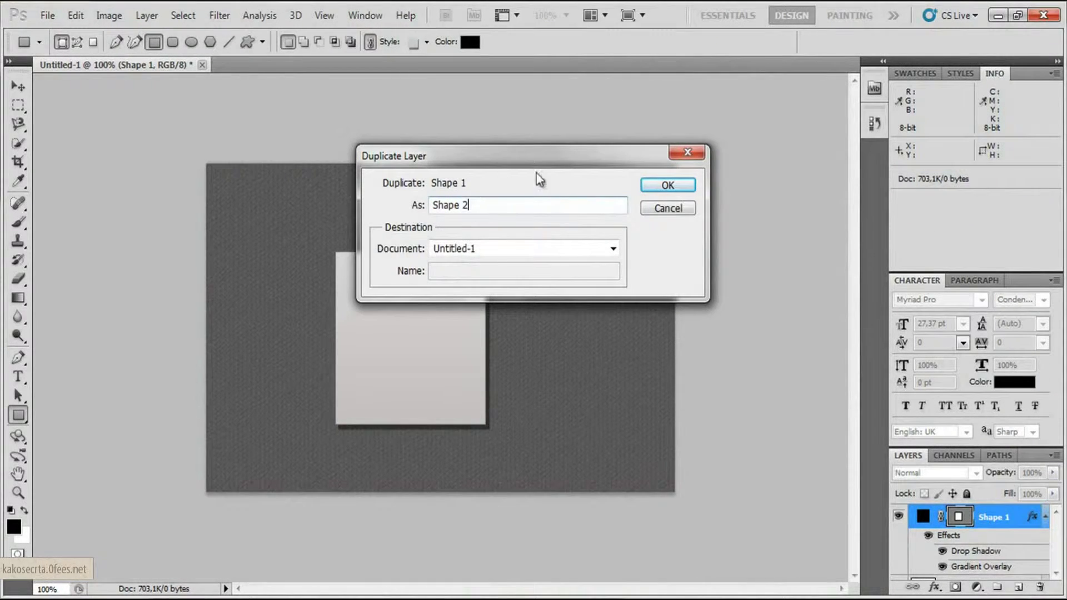
pyautogui.click(677, 183)
pyautogui.press('v')
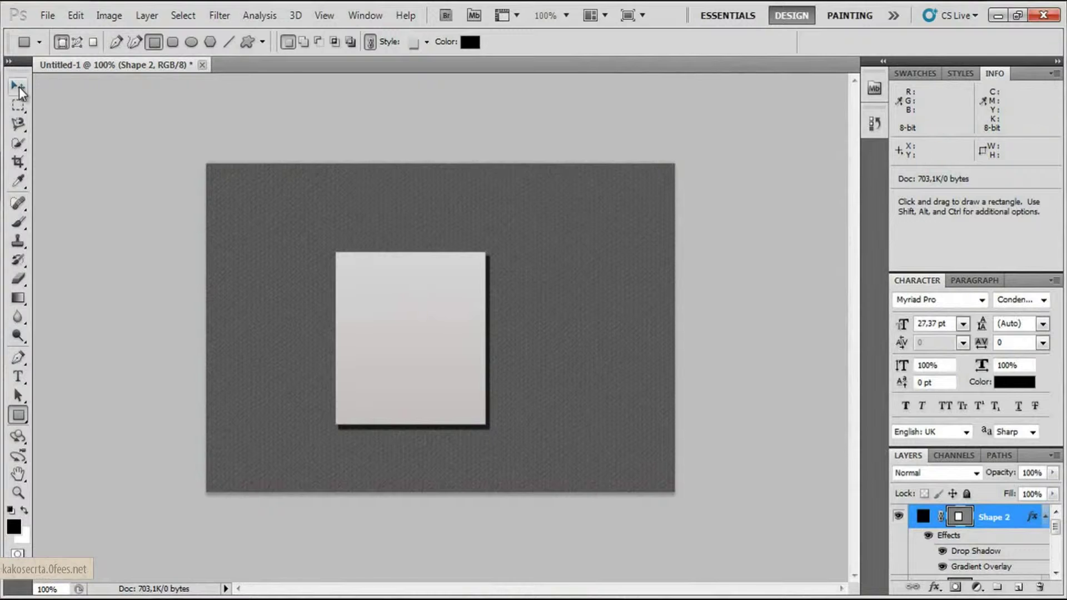
pyautogui.moveTo(419, 285)
pyautogui.mouseDown()
pyautogui.moveTo(404, 300)
pyautogui.moveTo(411, 294)
pyautogui.mouseUp()
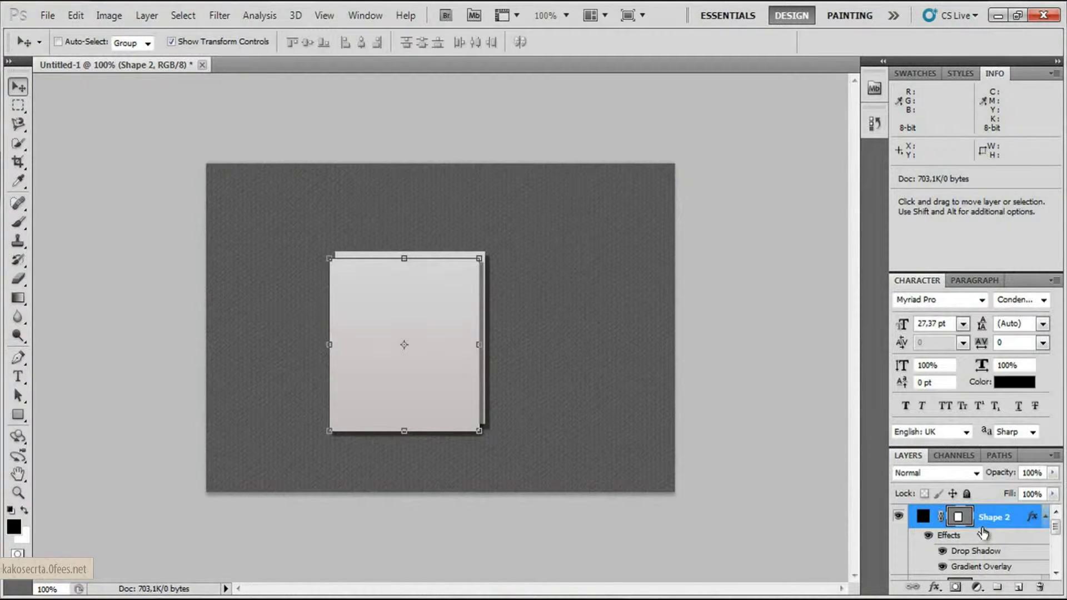
# - Duplicate the Shape 2 layer as "Shape 3" in the same document
pyautogui.click(19, 106)
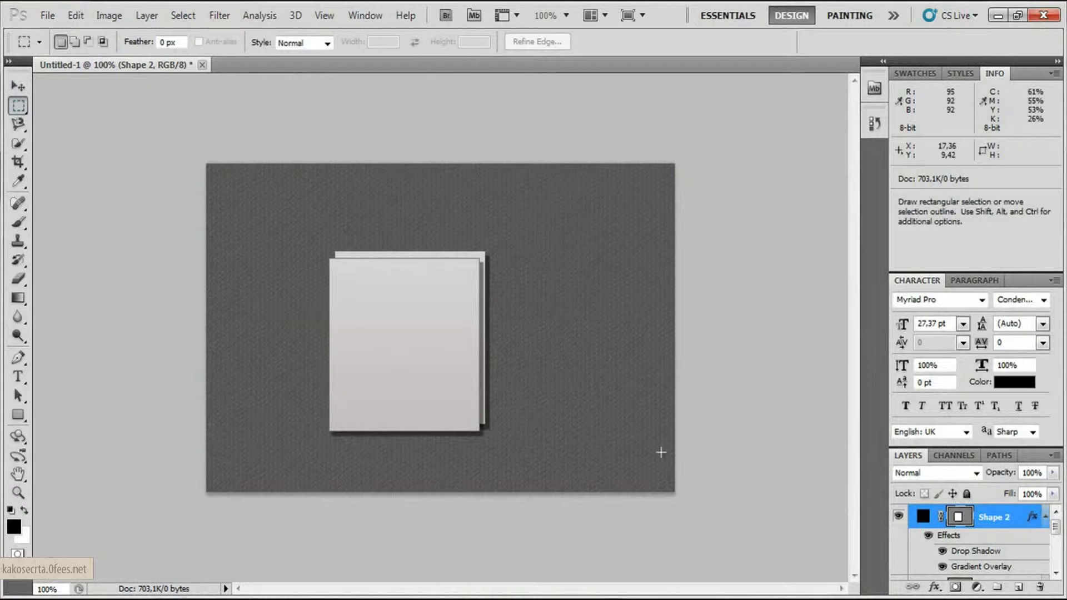
pyautogui.rightClick(980, 517)
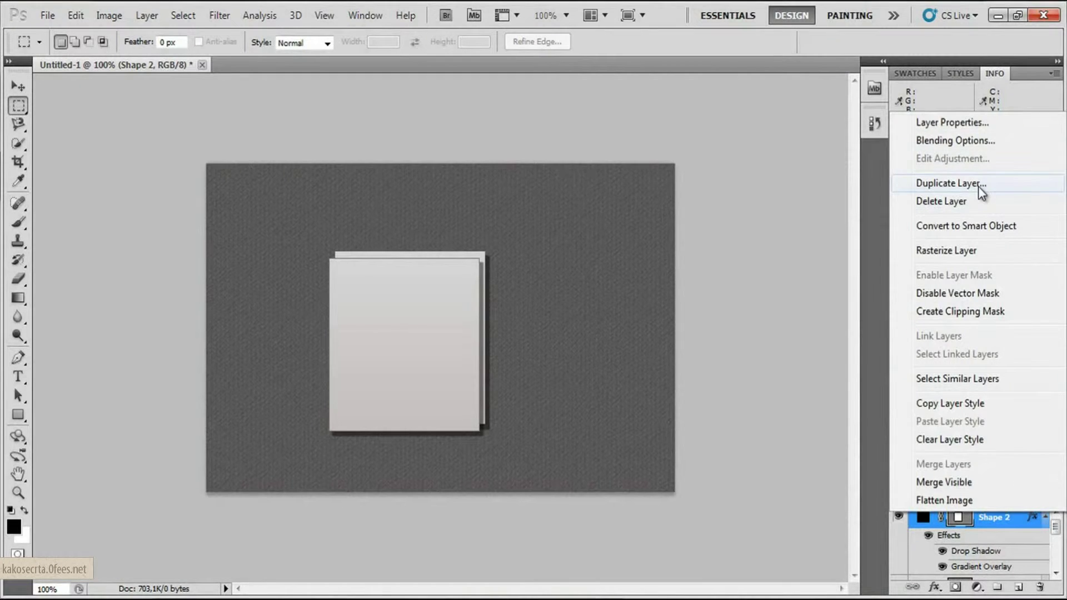
pyautogui.click(978, 185)
pyautogui.moveTo(495, 212); pyautogui.dragTo(465, 207)
pyautogui.write('3')
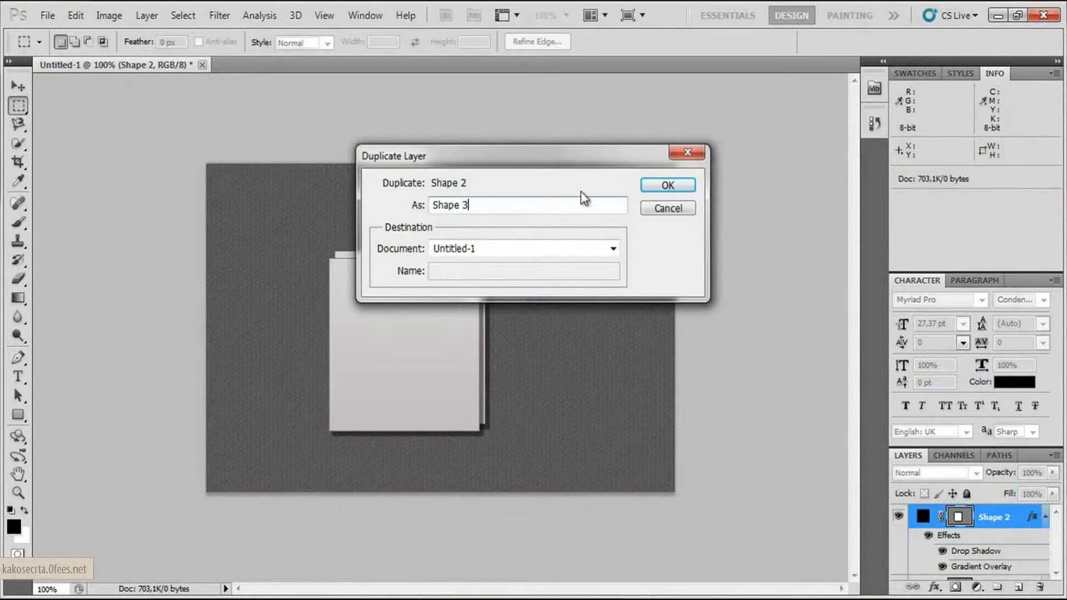
pyautogui.click(672, 185)
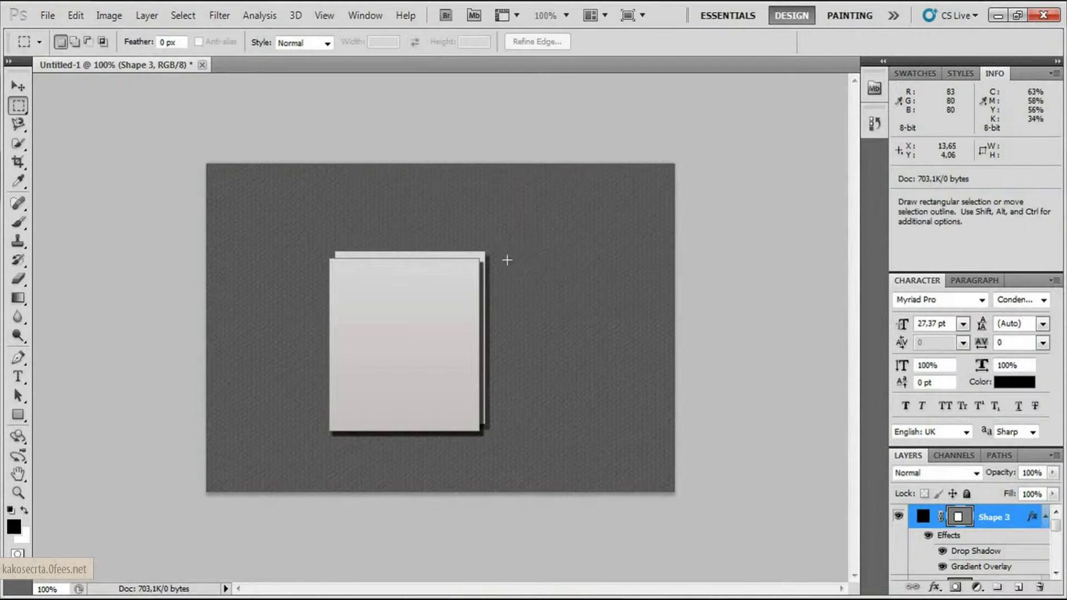
# - Set the grey #c6c1c1 stop of Shape 3's Gradient Overlay to reddish brown #a65337
pyautogui.rightClick(1002, 517)
pyautogui.click(956, 146)
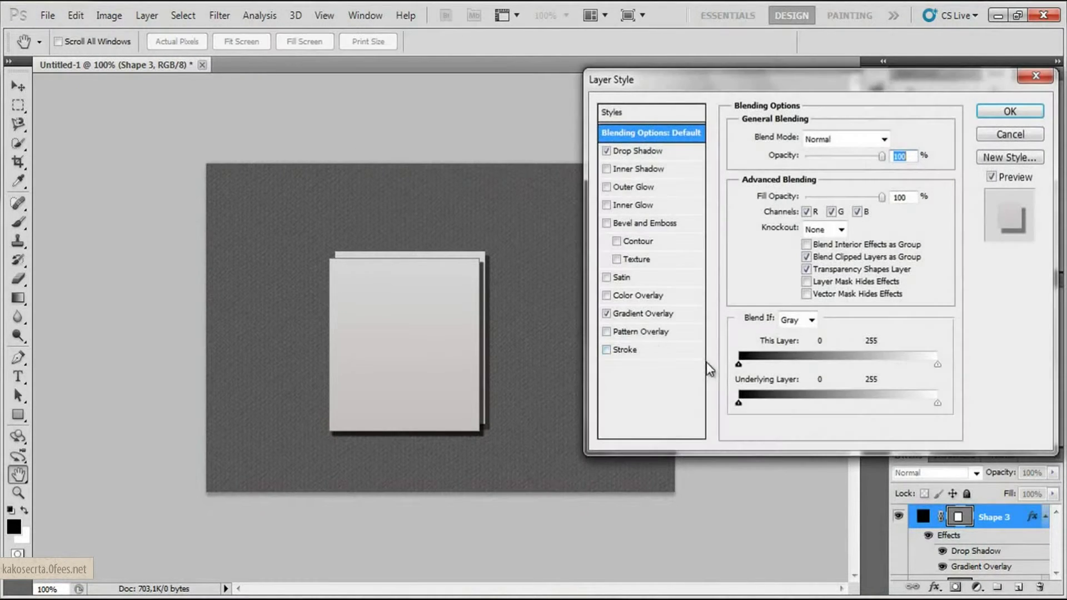
pyautogui.click(646, 315)
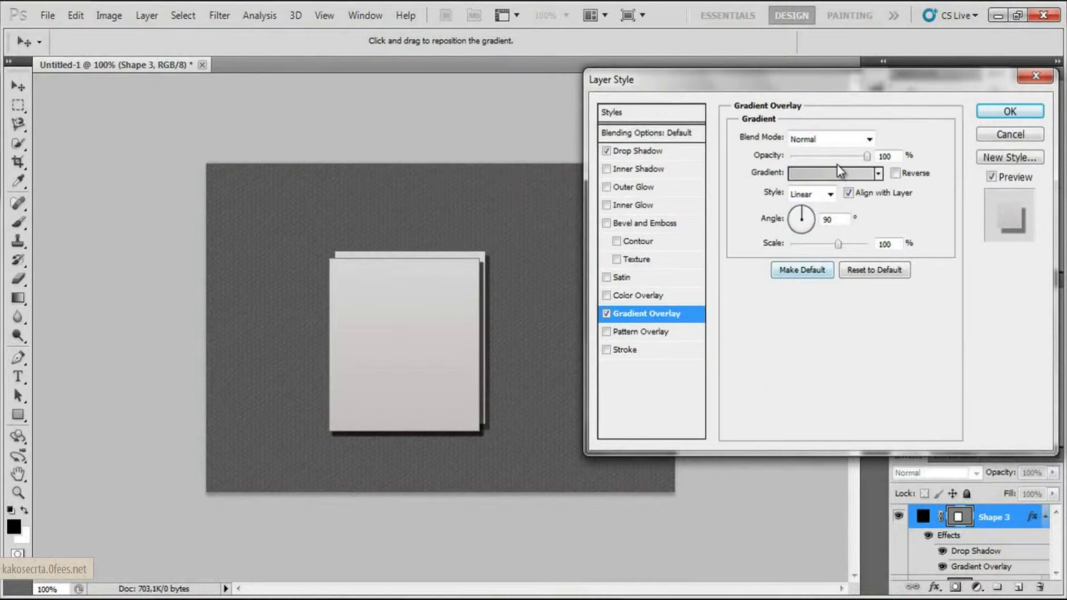
pyautogui.click(836, 164)
pyautogui.doubleClick(752, 381)
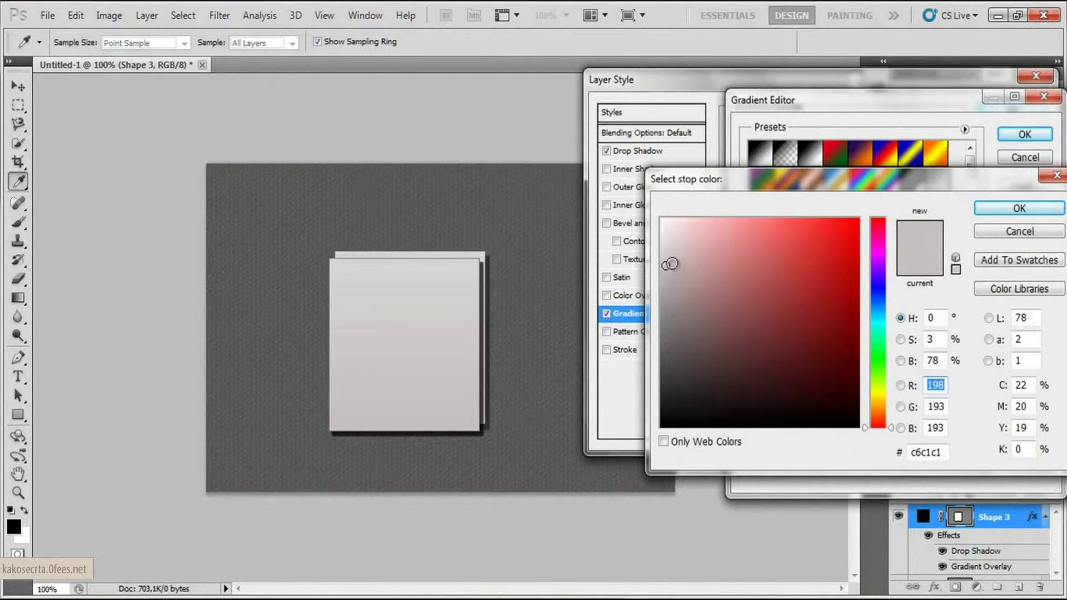
pyautogui.moveTo(666, 265); pyautogui.dragTo(754, 266)
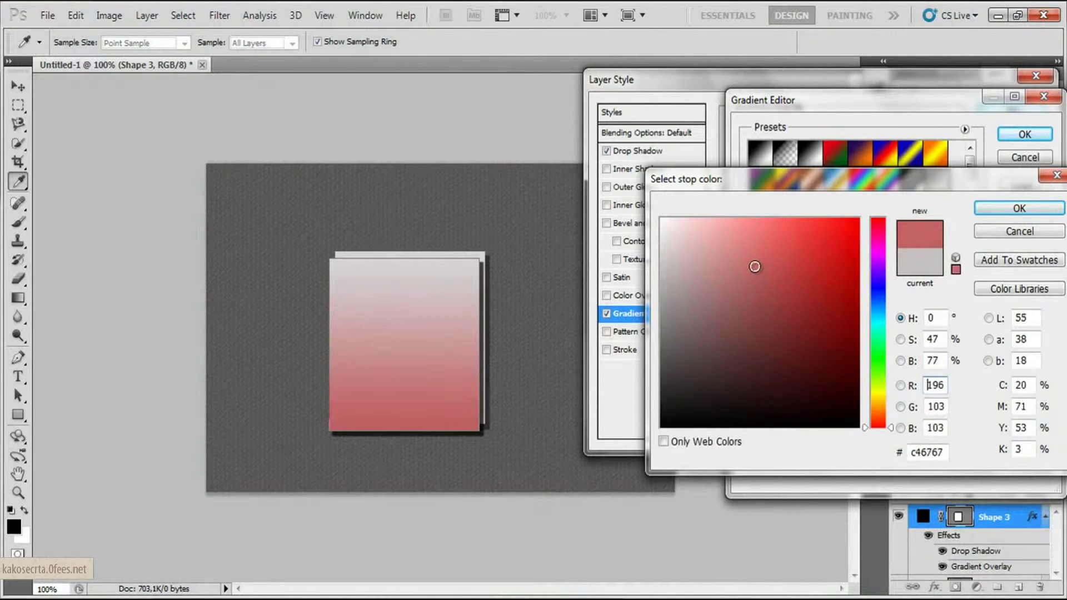
pyautogui.moveTo(887, 428); pyautogui.dragTo(887, 416)
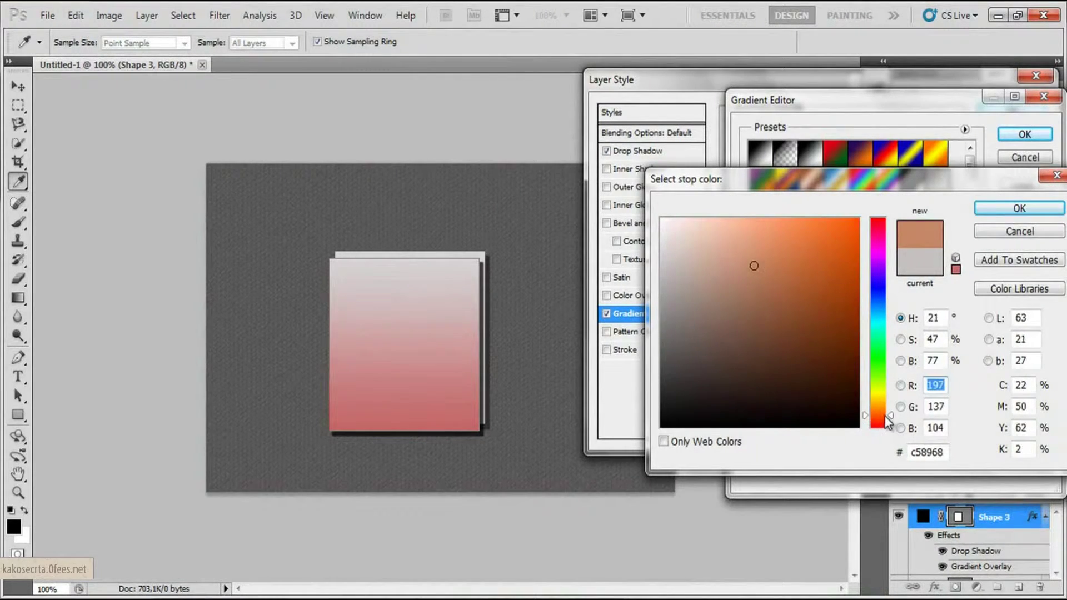
pyautogui.click(805, 303)
pyautogui.click(794, 291)
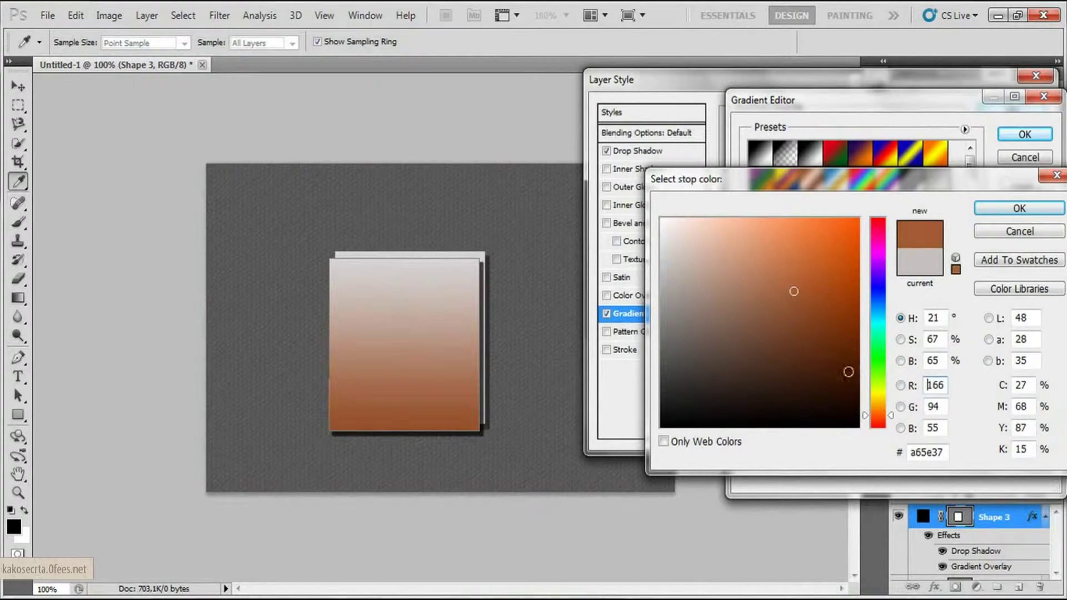
pyautogui.click(891, 417)
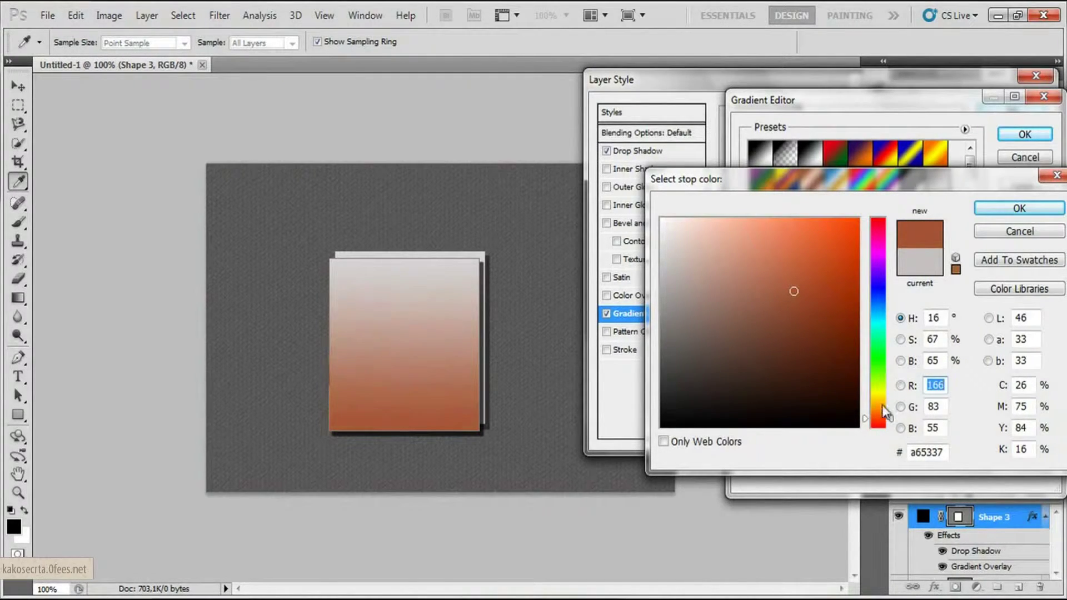
pyautogui.click(1011, 210)
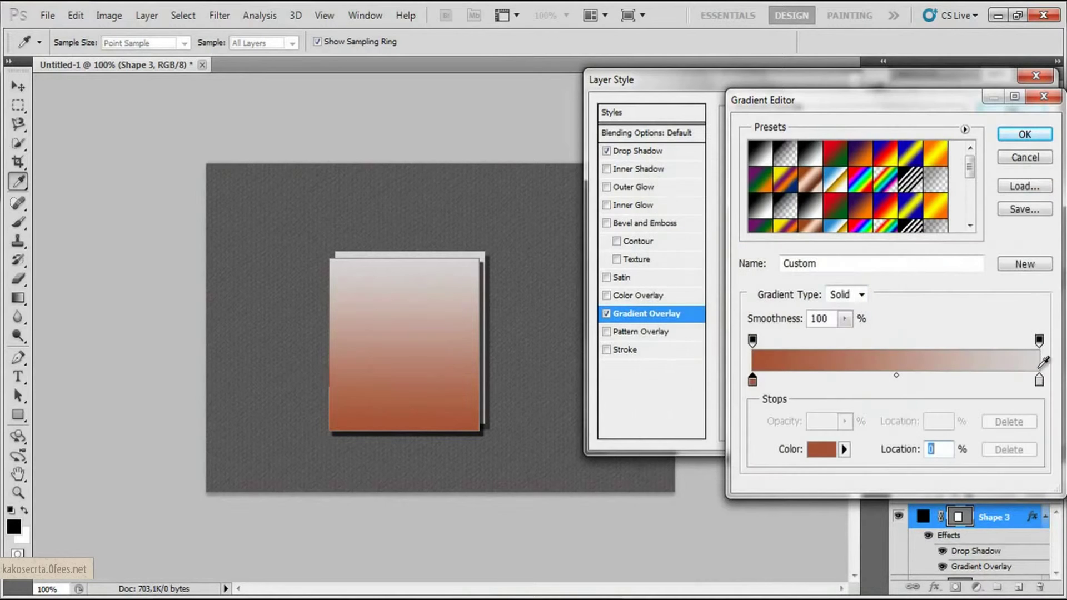
# - Set the light grey stop at the other end of Shape 3's gradient to orange #cd5a2d
pyautogui.doubleClick(1039, 381)
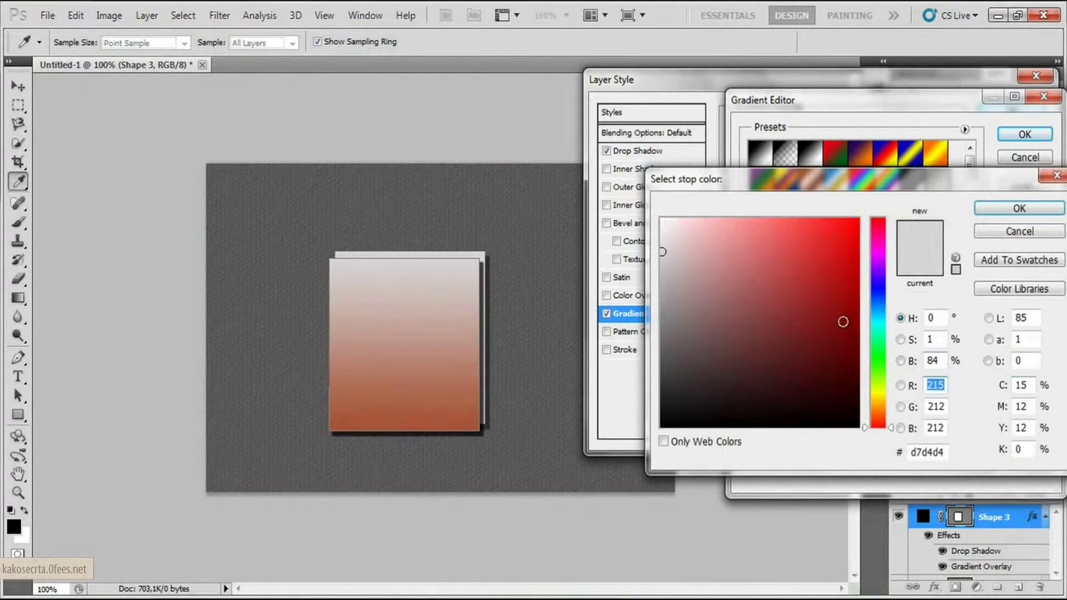
pyautogui.moveTo(881, 415); pyautogui.dragTo(883, 417)
pyautogui.click(788, 299)
pyautogui.moveTo(791, 301)
pyautogui.mouseDown()
pyautogui.moveTo(805, 305)
pyautogui.moveTo(793, 306)
pyautogui.mouseUp()
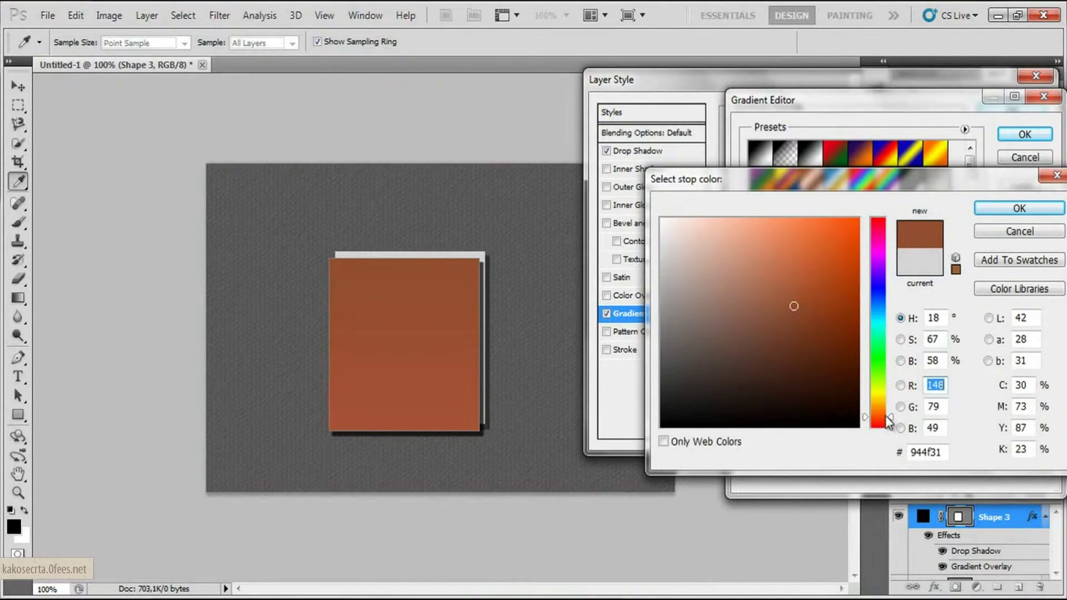
pyautogui.moveTo(887, 422); pyautogui.dragTo(889, 418)
pyautogui.click(809, 275)
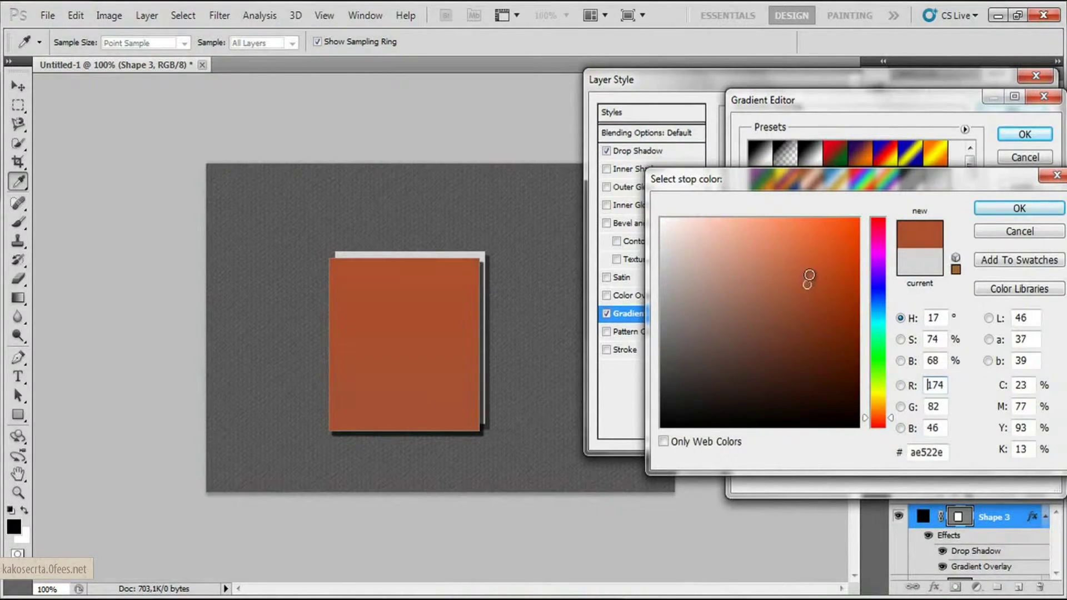
pyautogui.moveTo(807, 284); pyautogui.dragTo(815, 259)
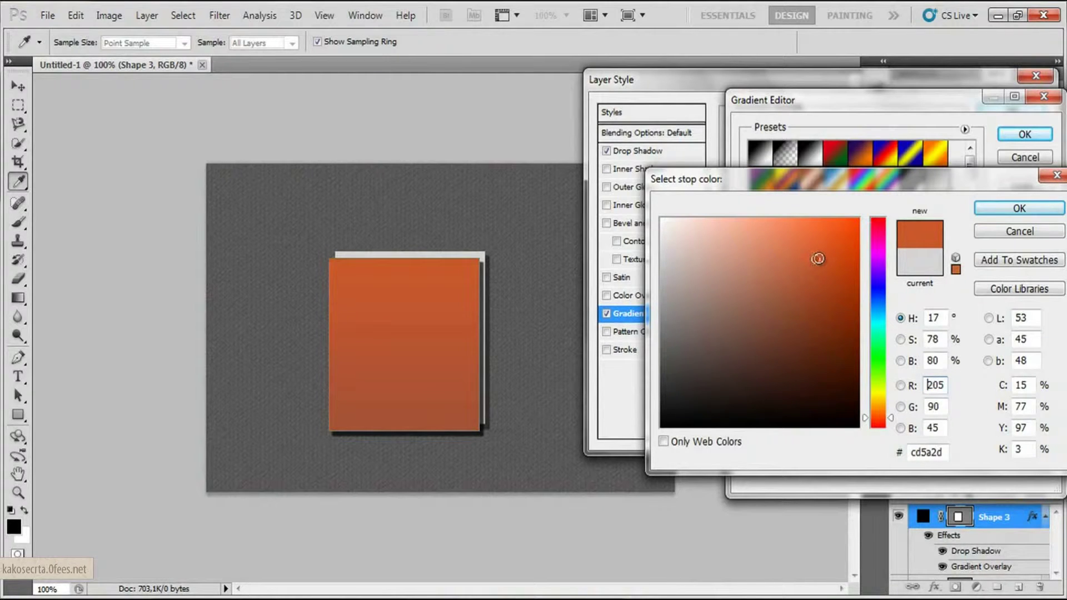
pyautogui.click(1013, 210)
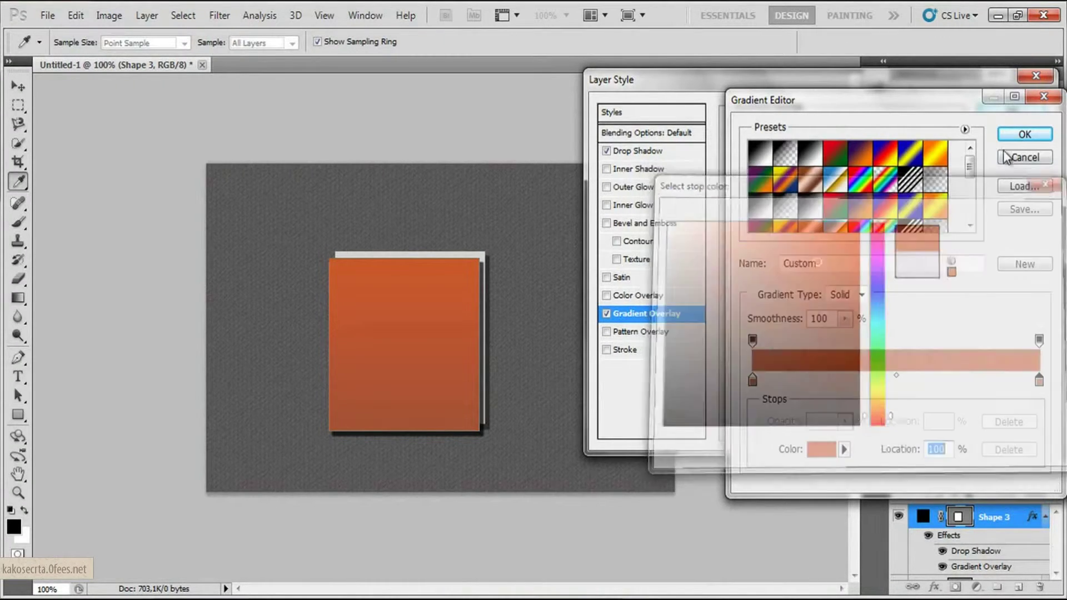
# - Apply the edited gradient to Shape 3 and offset the orange sheet slightly down and to the left of Shape 2
pyautogui.click(1009, 111)
pyautogui.click(1011, 112)
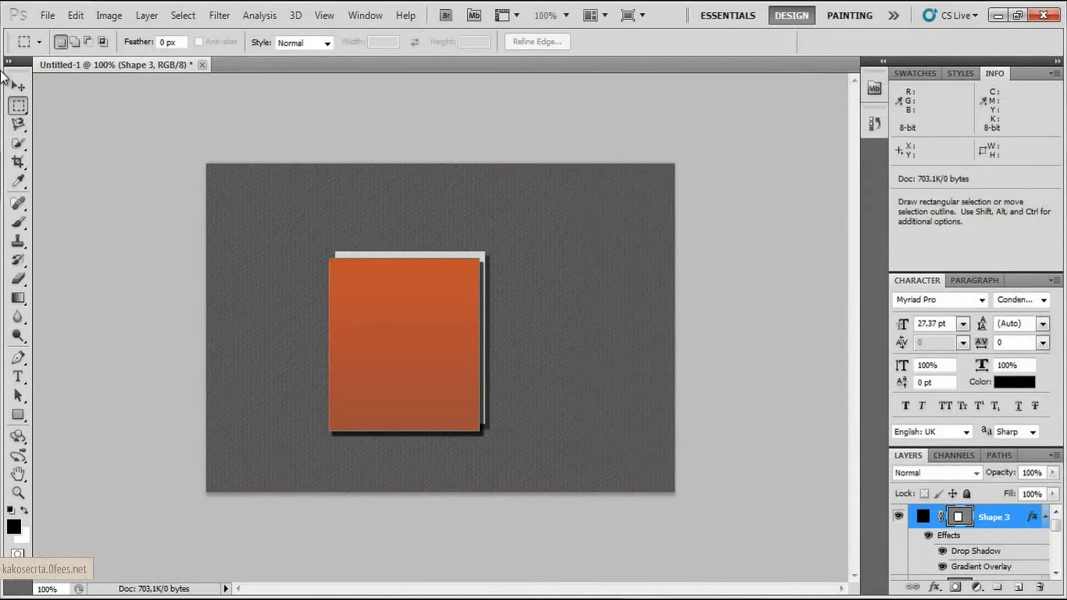
pyautogui.moveTo(400, 302); pyautogui.dragTo(387, 311)
pyautogui.click(18, 105)
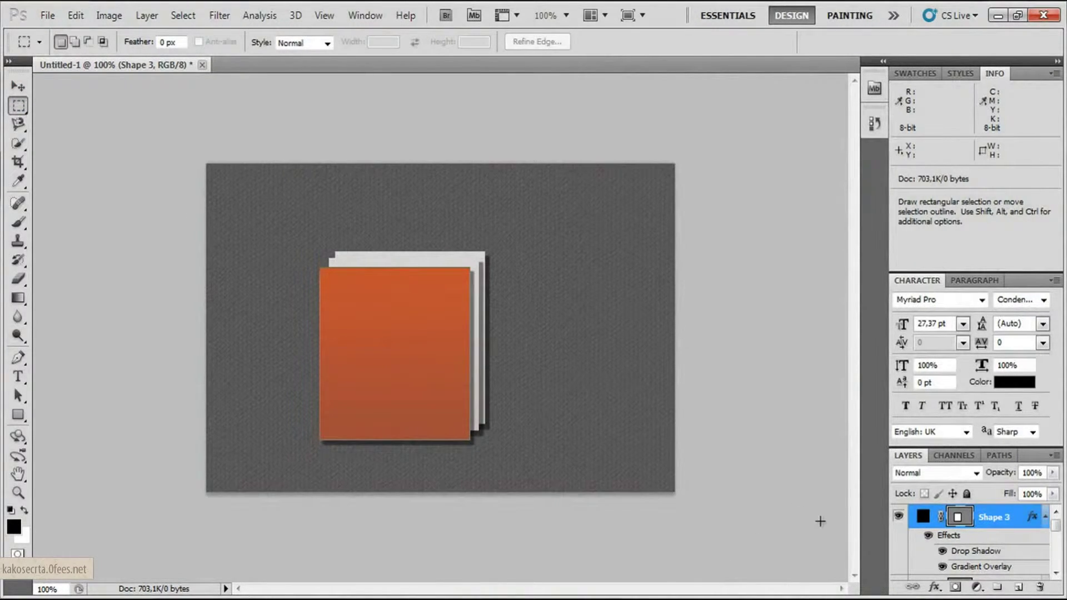
# - Add a 1 px black outside Stroke to the Shape 2 layer and apply the layer style
pyautogui.scroll(-2, 1058, 566)
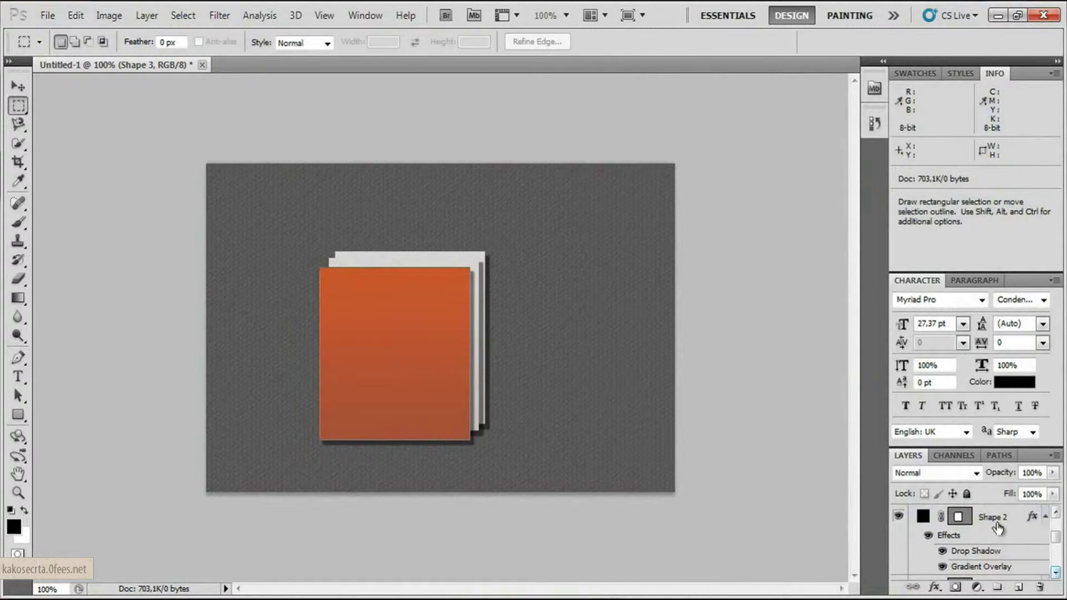
pyautogui.click(993, 510)
pyautogui.rightClick(994, 515)
pyautogui.click(944, 145)
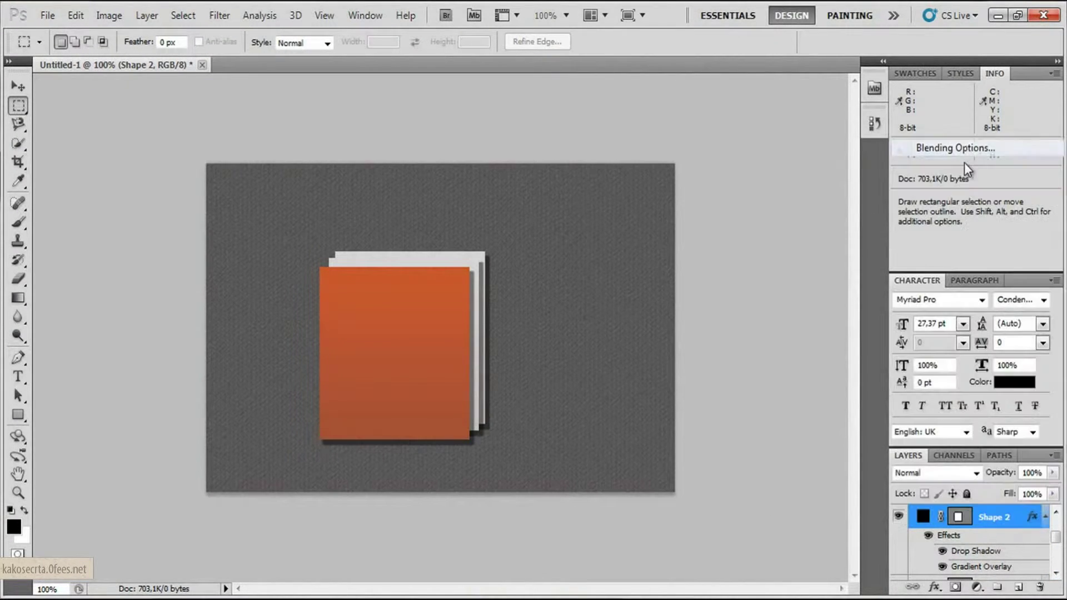
pyautogui.click(609, 348)
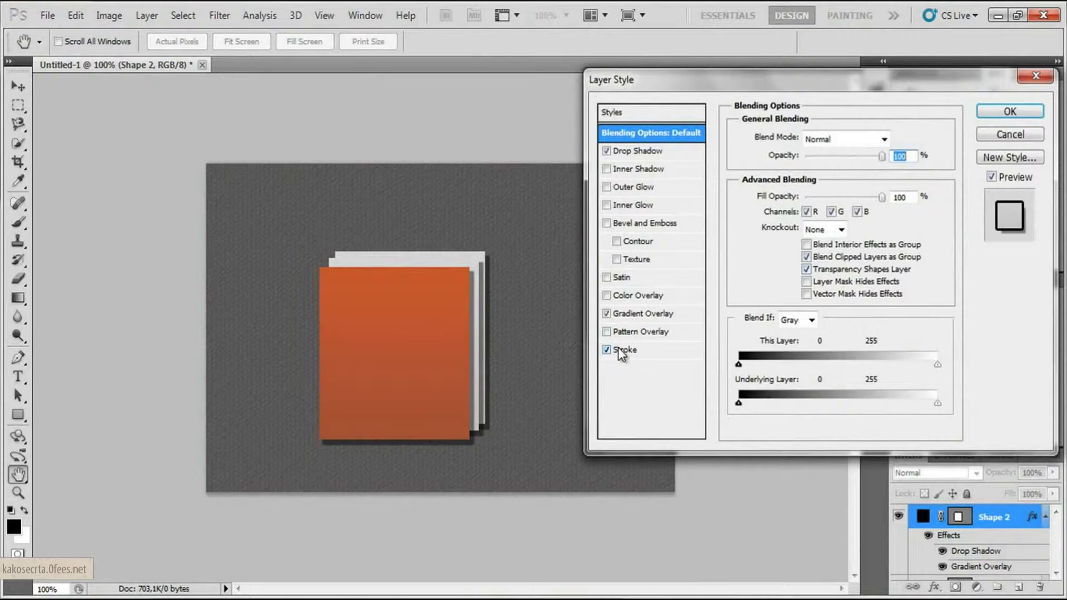
pyautogui.click(626, 349)
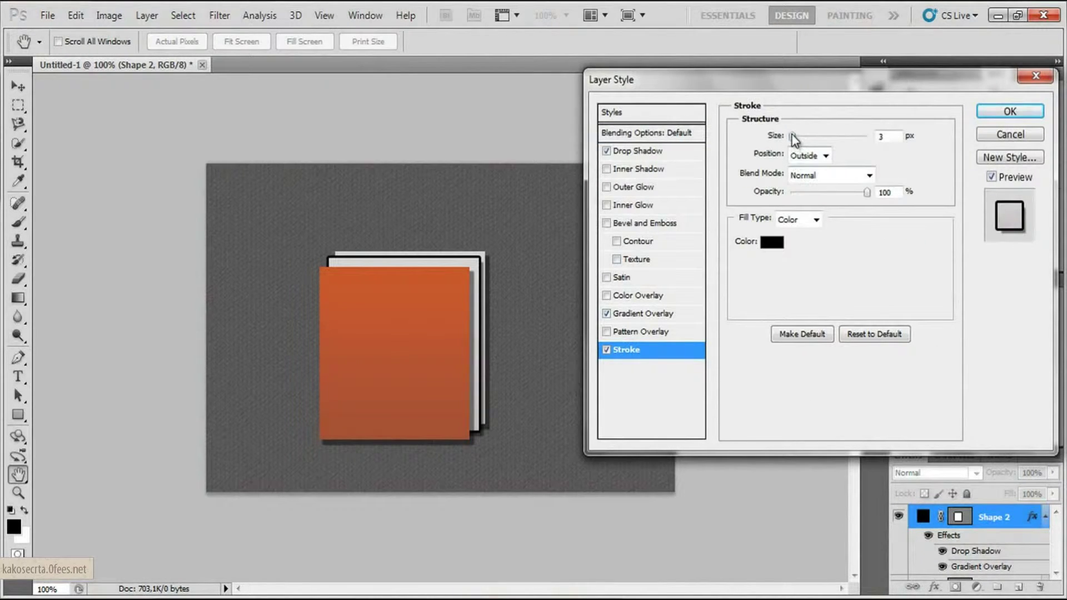
pyautogui.moveTo(793, 140); pyautogui.dragTo(791, 138)
pyautogui.doubleClick(882, 136)
pyautogui.click(1007, 110)
pyautogui.press('m')
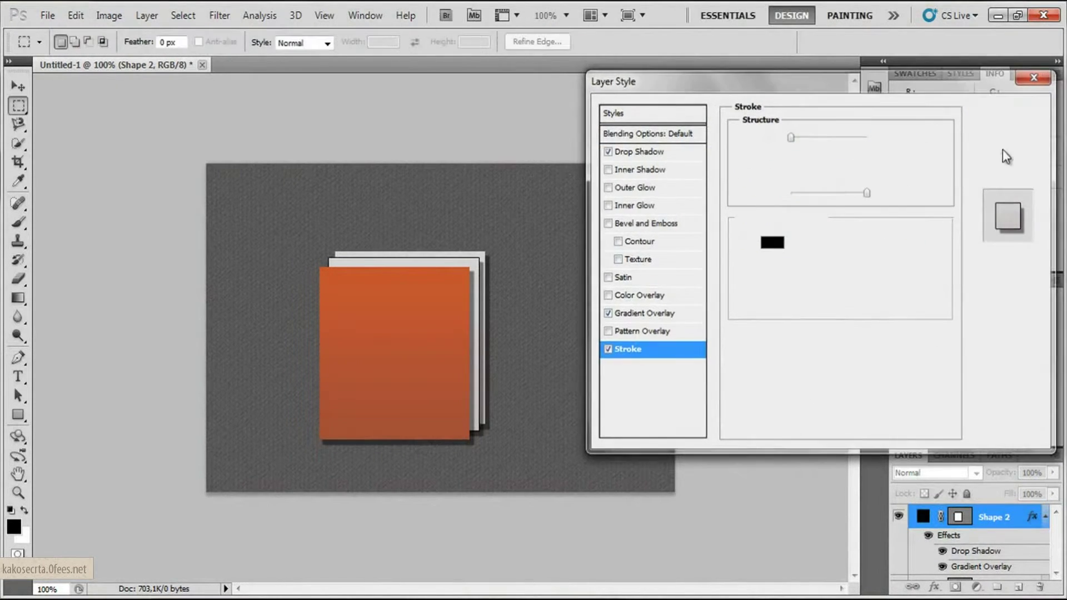
# - Add a 1 px black outside Stroke to the Shape 1 layer and apply the layer style
pyautogui.scroll(-3, 1055, 572)
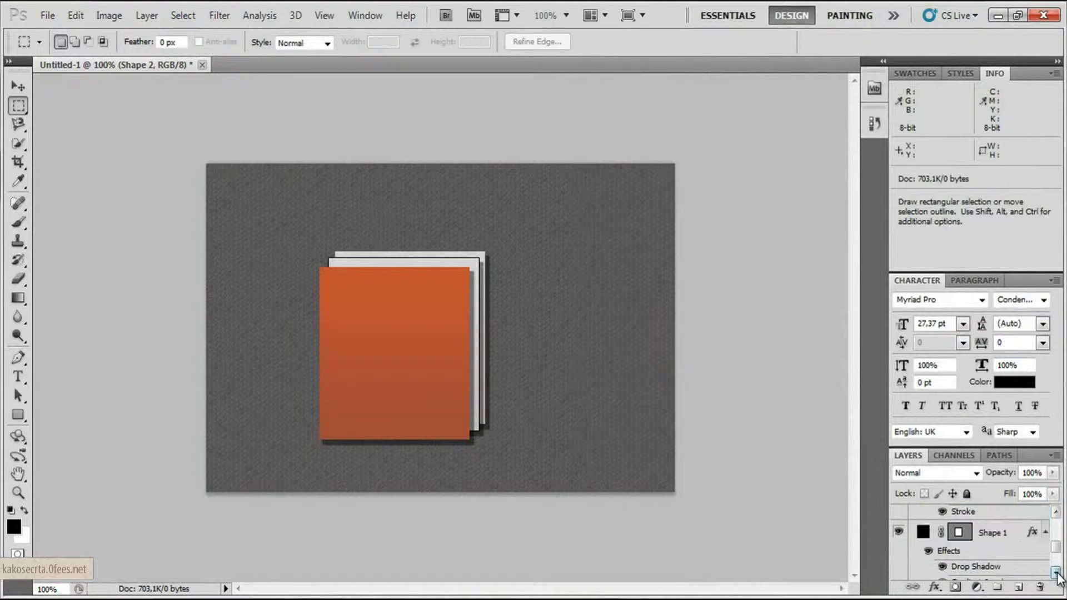
pyautogui.rightClick(989, 532)
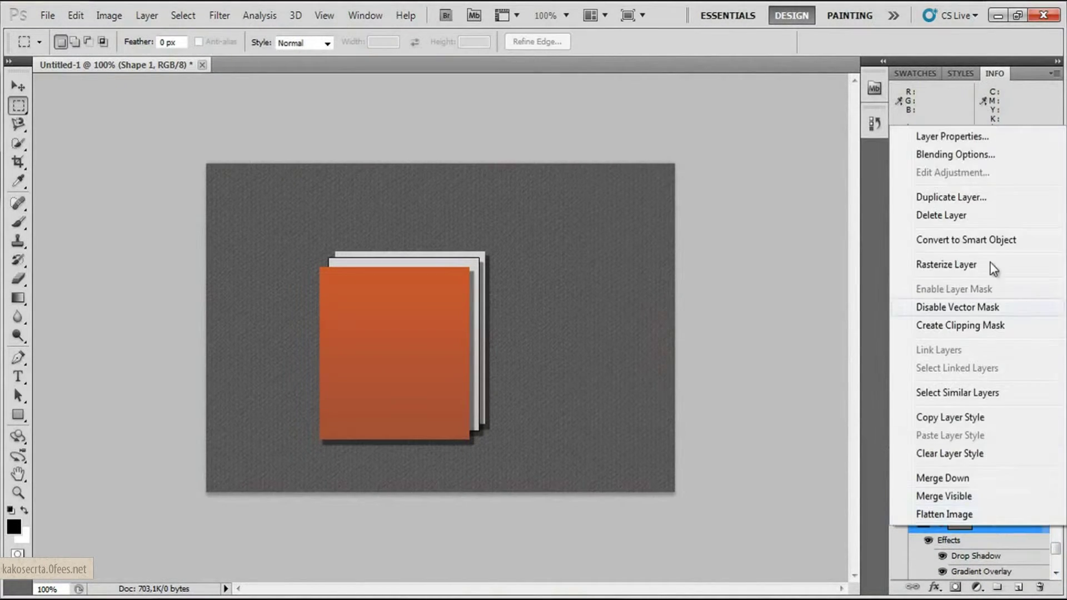
pyautogui.click(977, 155)
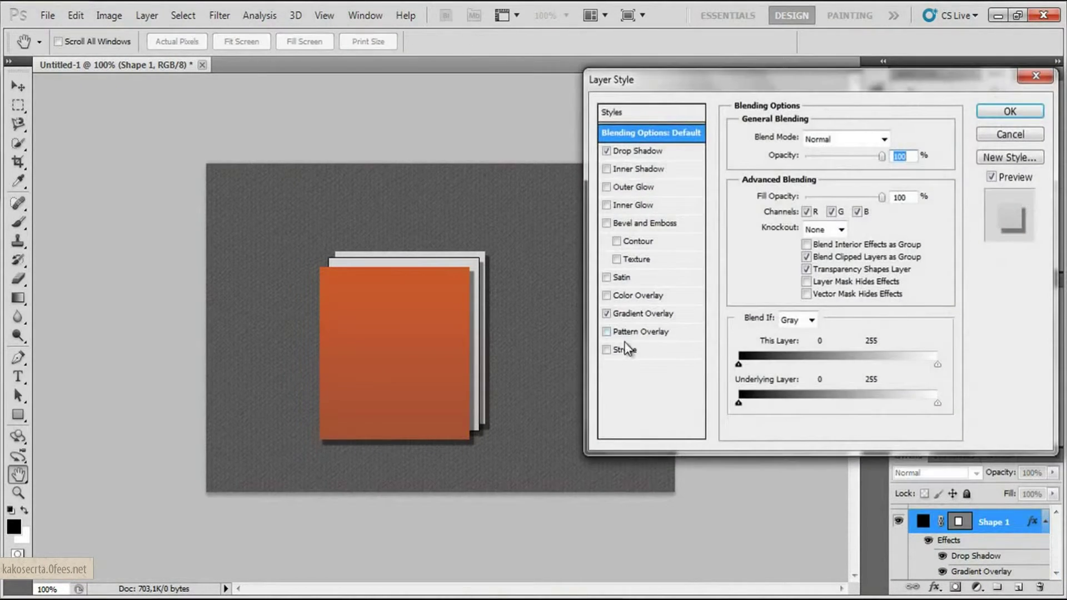
pyautogui.click(606, 350)
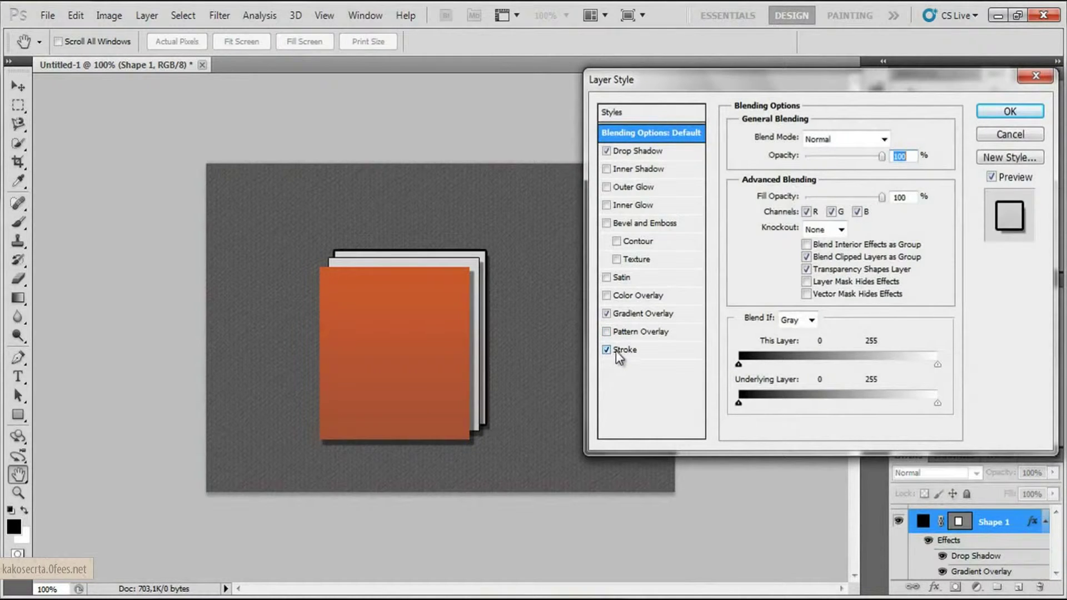
pyautogui.click(623, 349)
pyautogui.moveTo(793, 140); pyautogui.dragTo(777, 136)
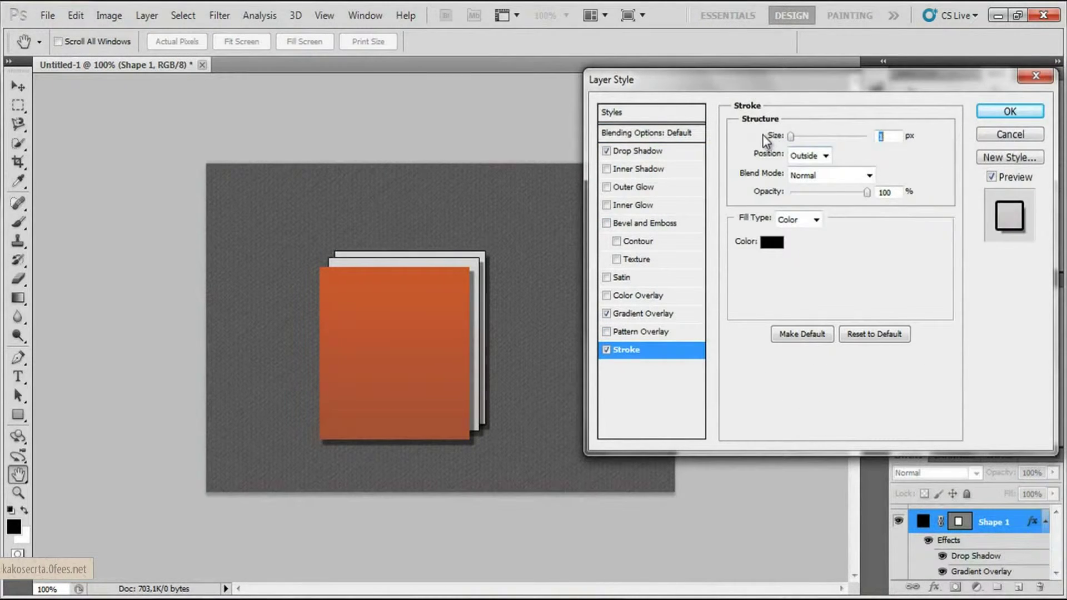
pyautogui.click(996, 111)
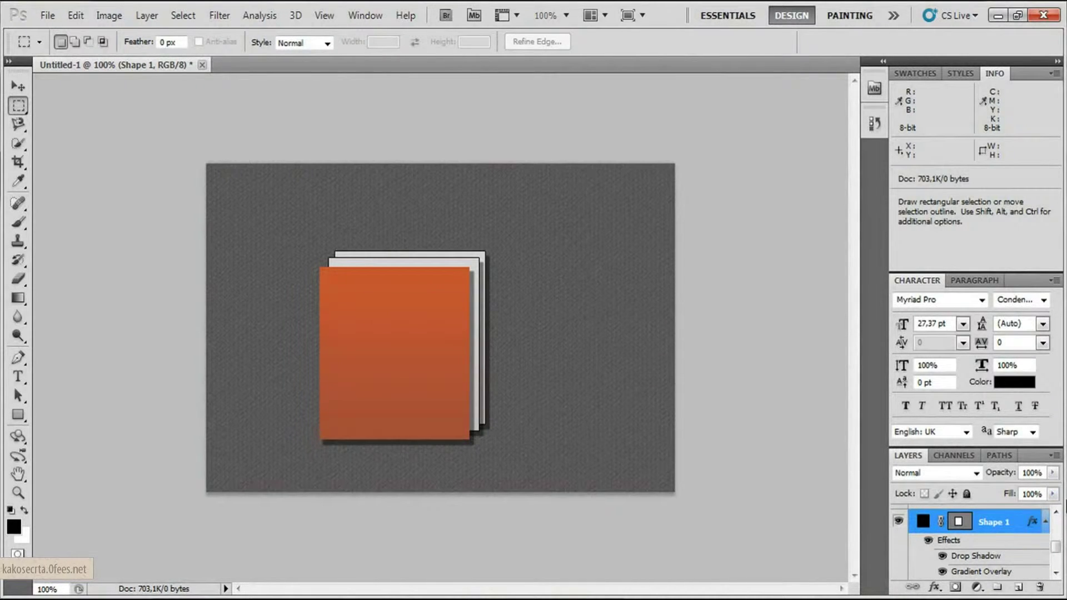
# - Add a 1 px black outside Stroke to Shape 3 and move the orange sheet slightly up and to the right
pyautogui.moveTo(1055, 548); pyautogui.dragTo(1056, 522)
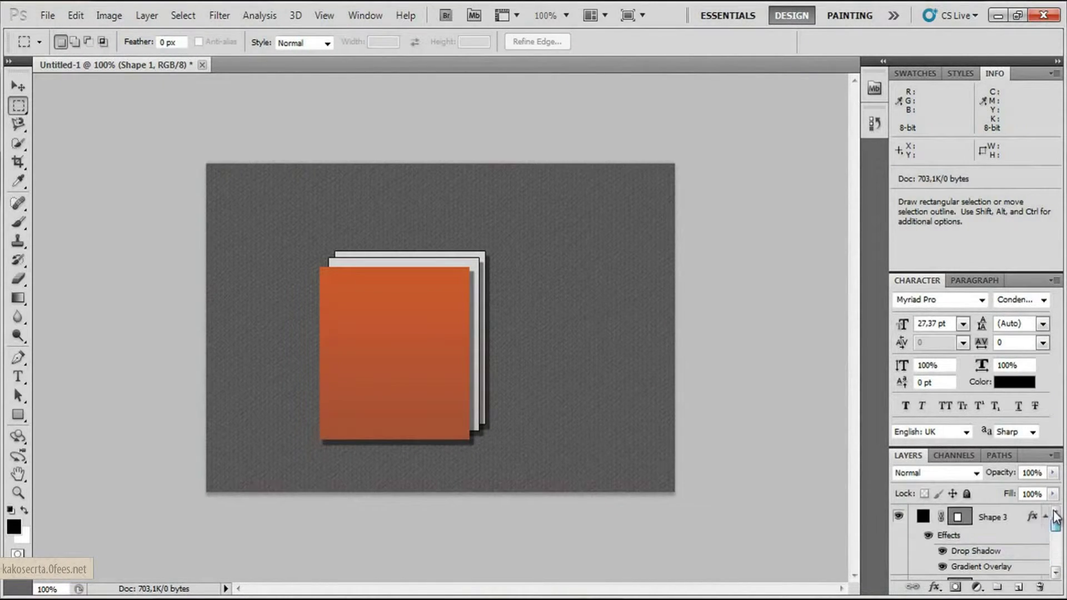
pyautogui.click(1008, 520)
pyautogui.rightClick(1008, 521)
pyautogui.click(974, 146)
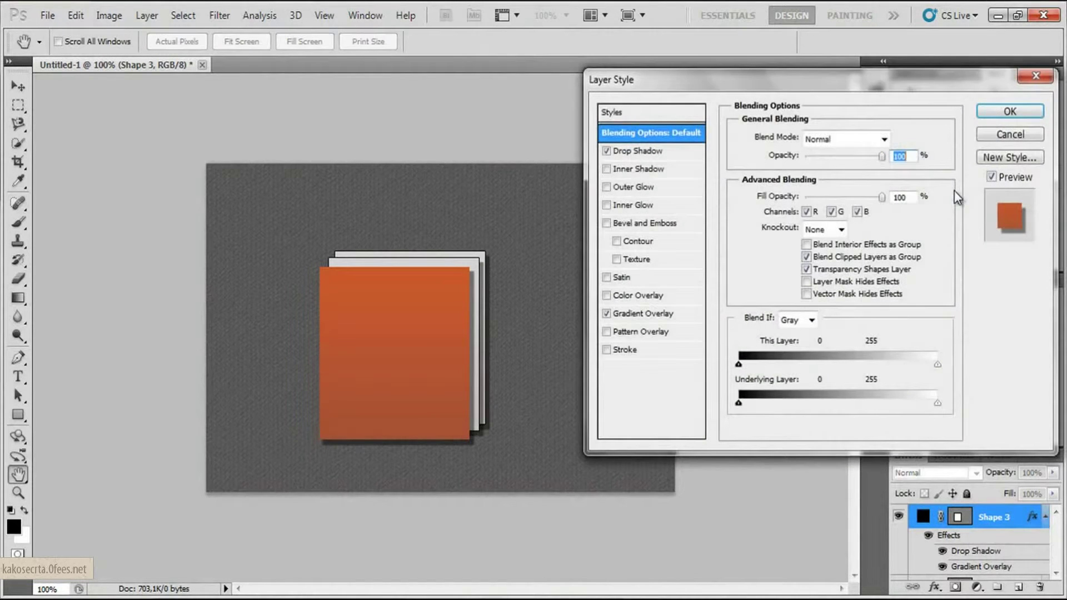
pyautogui.click(607, 350)
pyautogui.click(625, 349)
pyautogui.moveTo(793, 138); pyautogui.dragTo(778, 137)
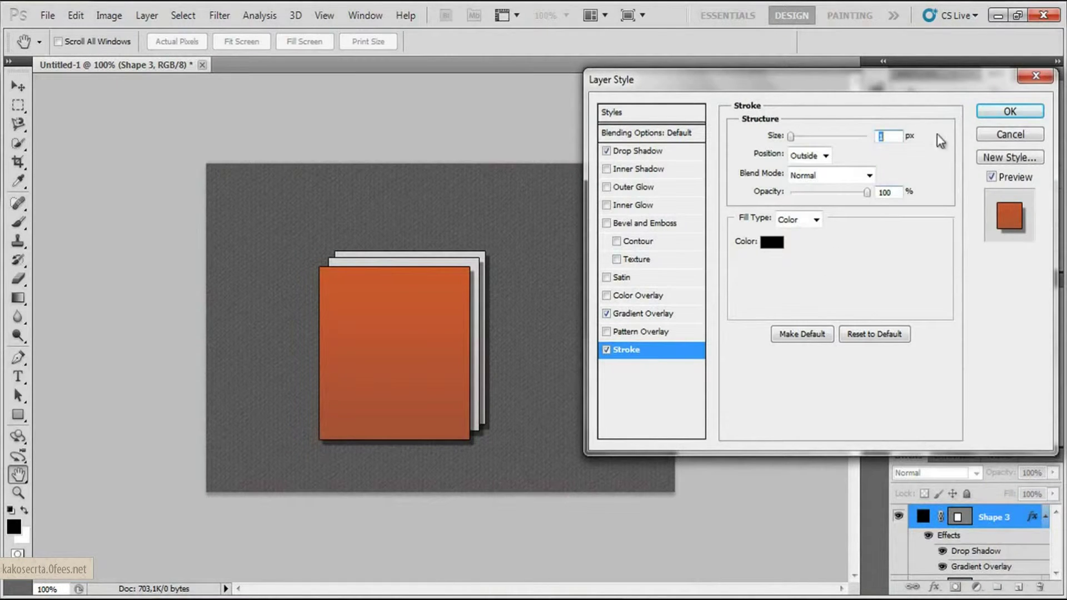
pyautogui.click(1020, 111)
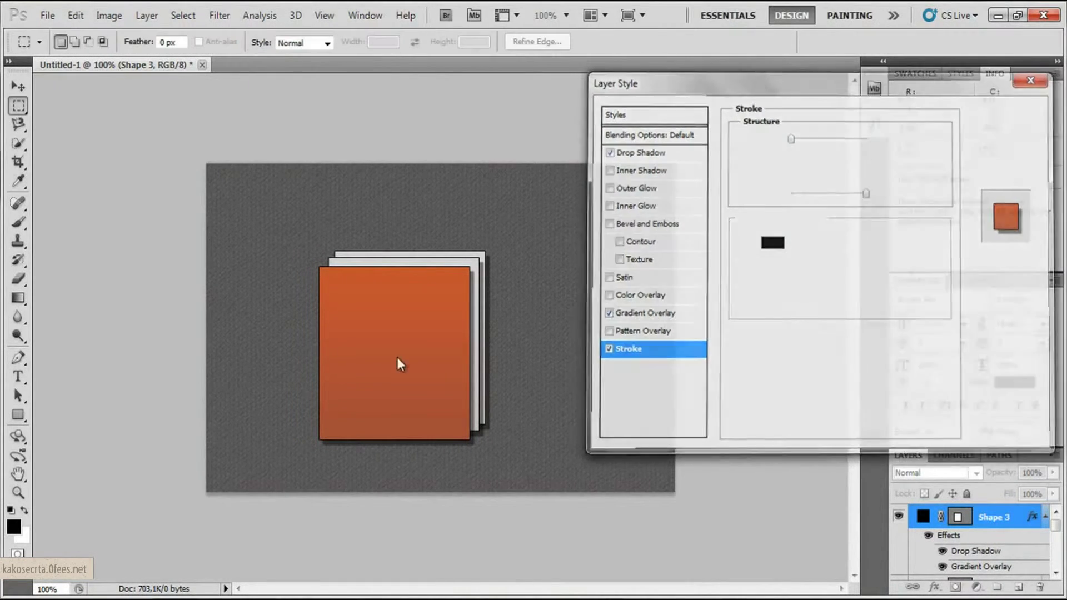
pyautogui.click(18, 86)
pyautogui.moveTo(382, 332)
pyautogui.mouseDown()
pyautogui.moveTo(386, 318)
pyautogui.moveTo(383, 327)
pyautogui.mouseUp()
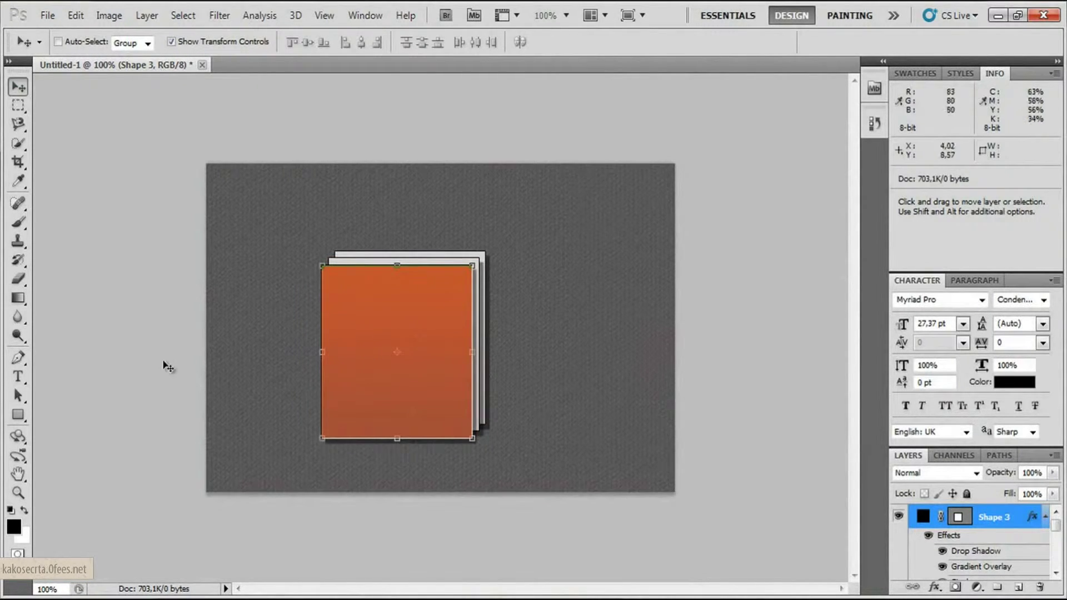
# - Add the text "3" in 72 pt Myriad Pro Condensed on the orange sheet and move it to the sheet's upper middle
pyautogui.click(18, 105)
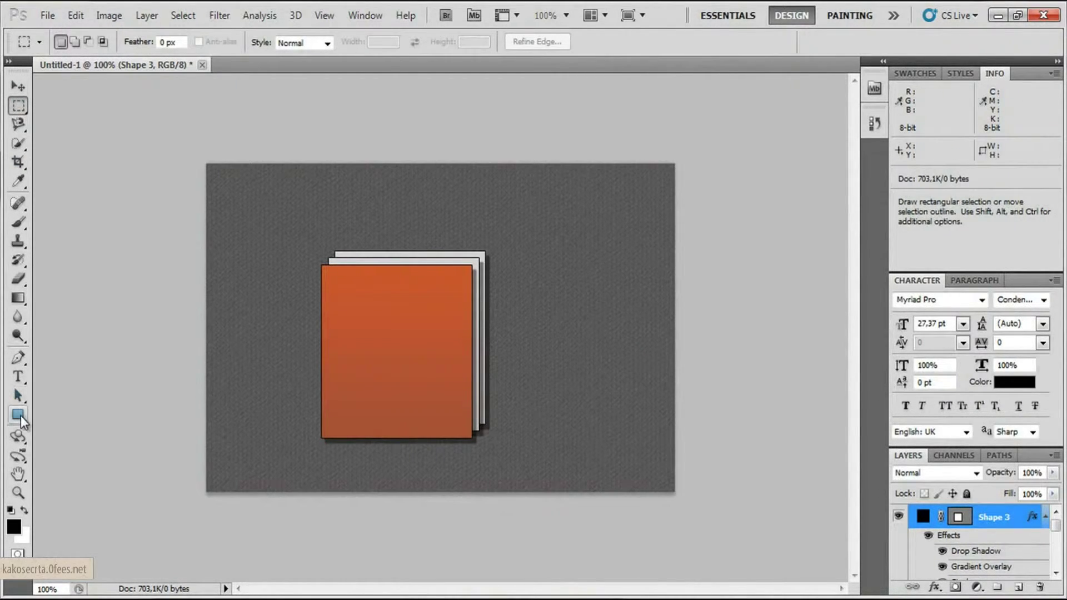
pyautogui.click(18, 376)
pyautogui.click(354, 358)
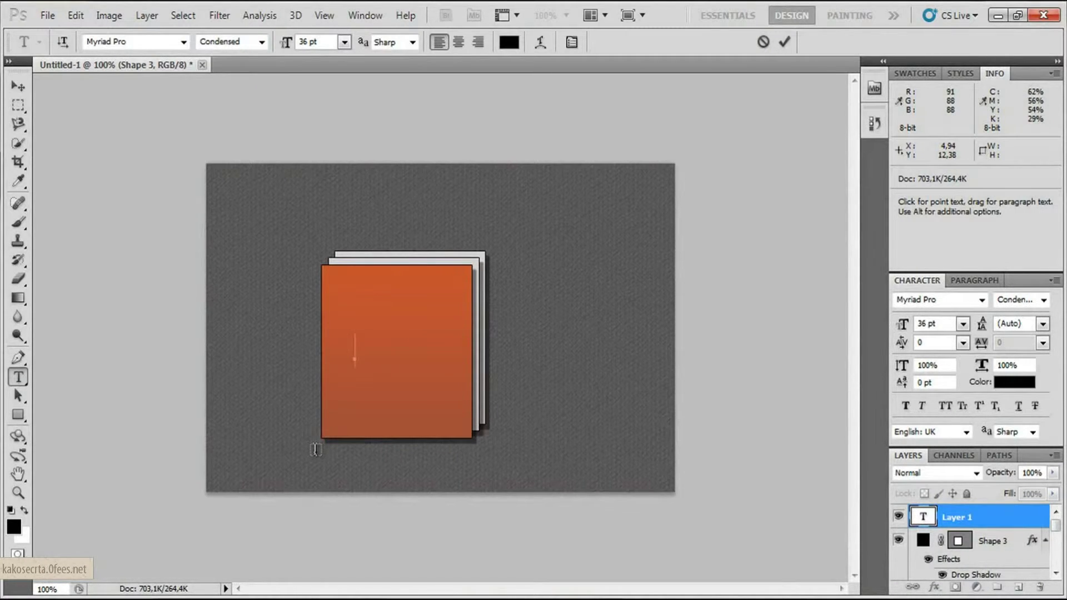
pyautogui.write('#')
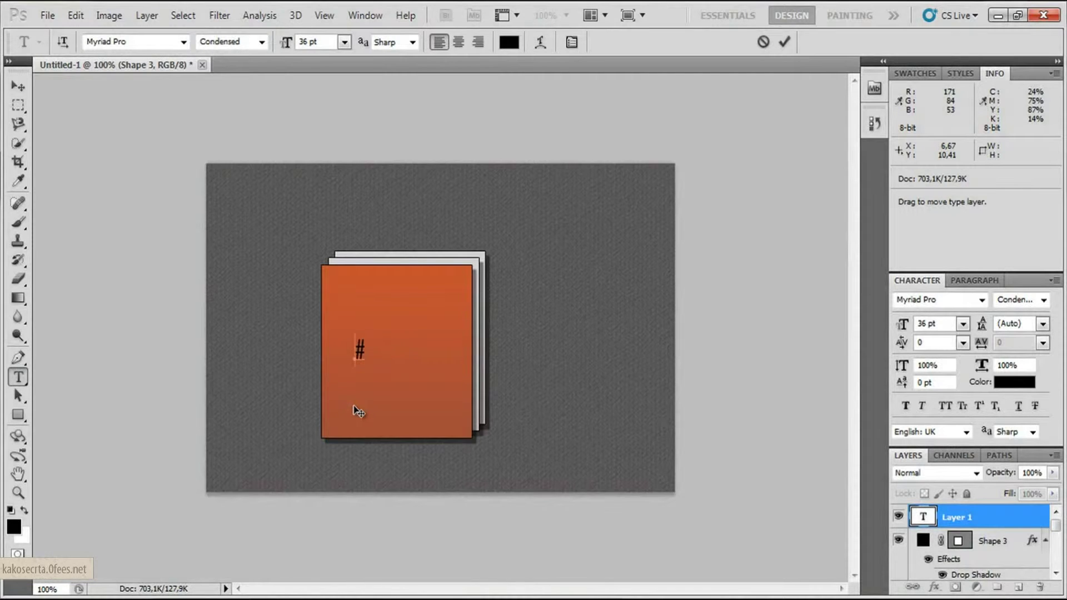
pyautogui.doubleClick(367, 349)
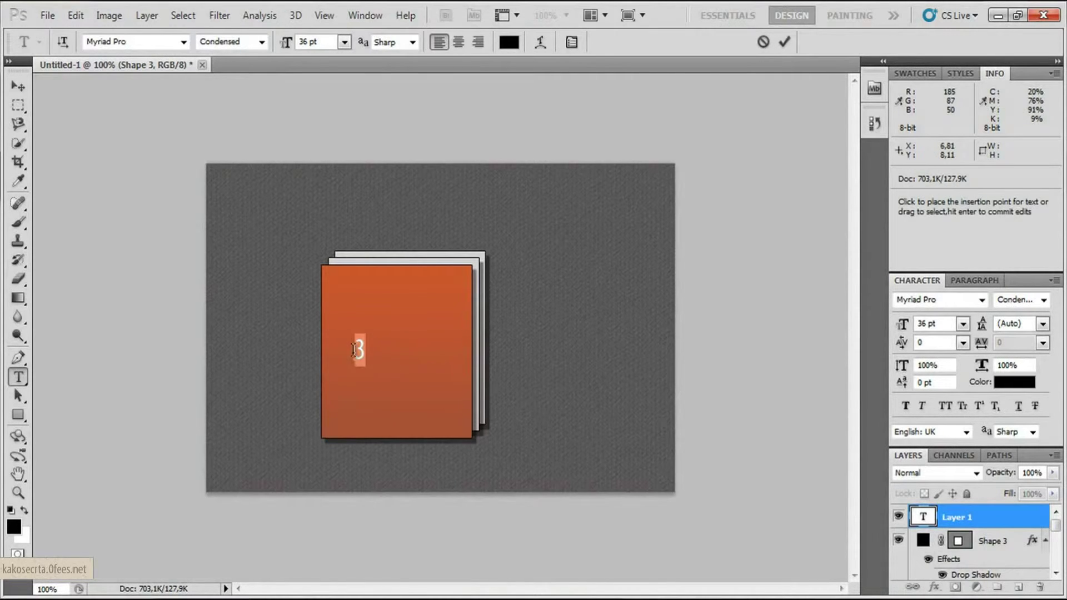
pyautogui.click(345, 43)
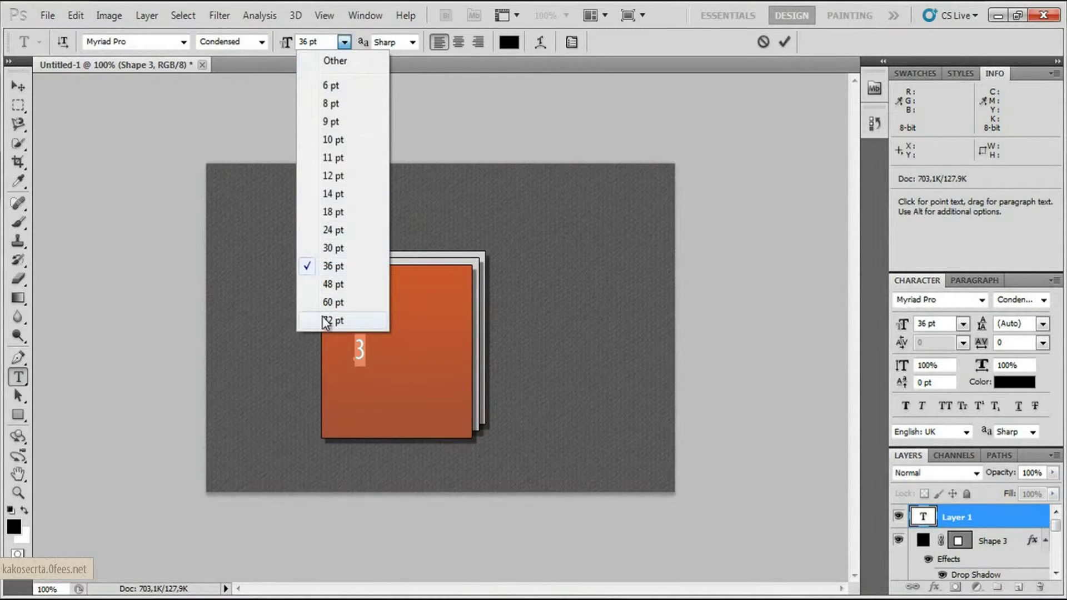
pyautogui.click(340, 316)
pyautogui.click(17, 87)
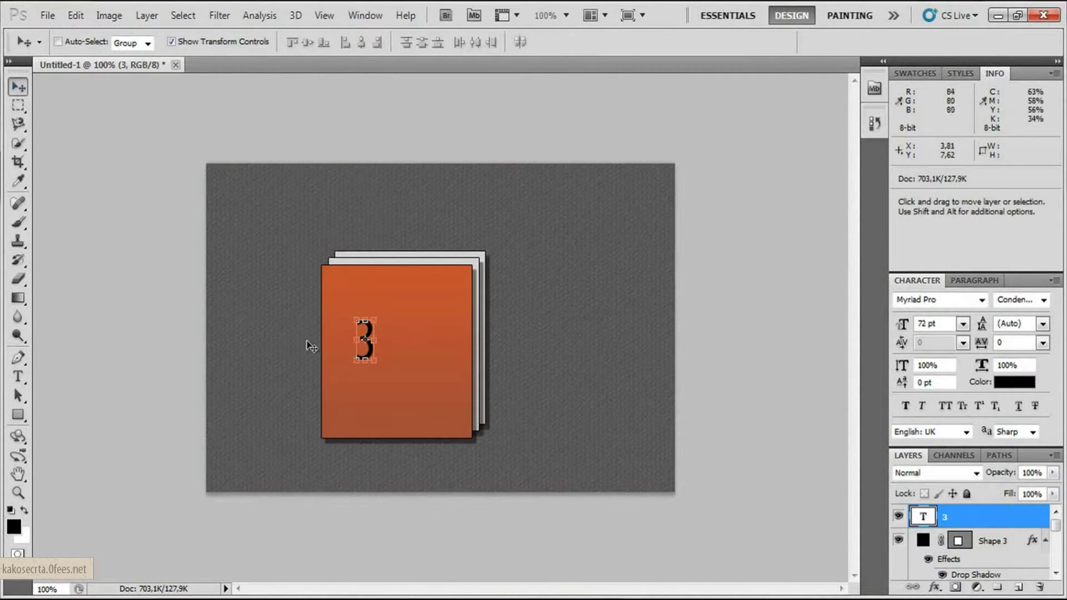
pyautogui.moveTo(367, 345); pyautogui.dragTo(399, 332)
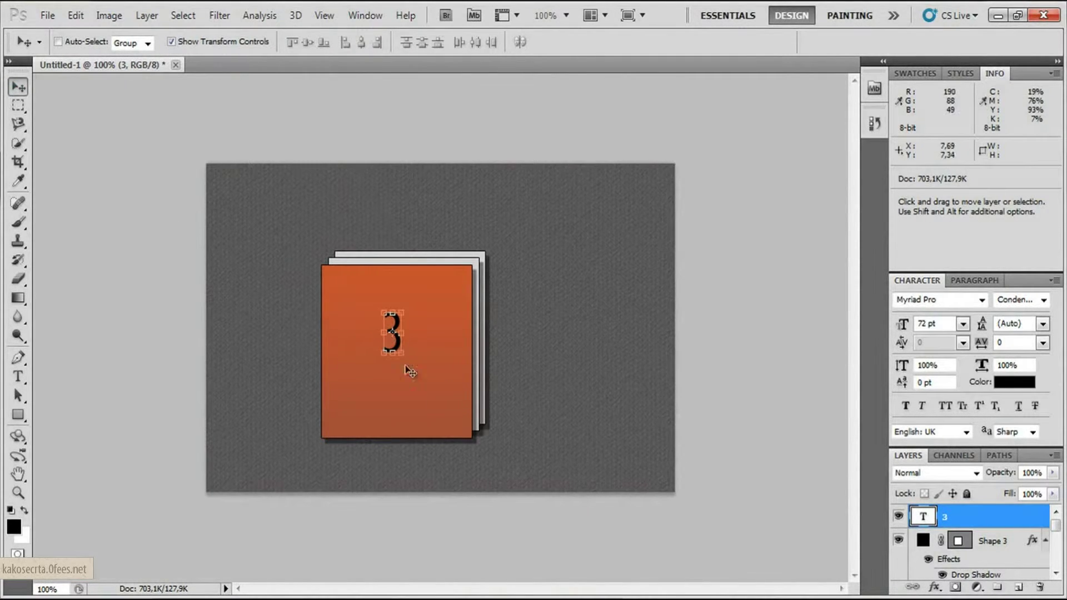
# - Add a light grey Color Overlay with Normal blend mode and 100% opacity to the 3 text layer
pyautogui.rightClick(989, 523)
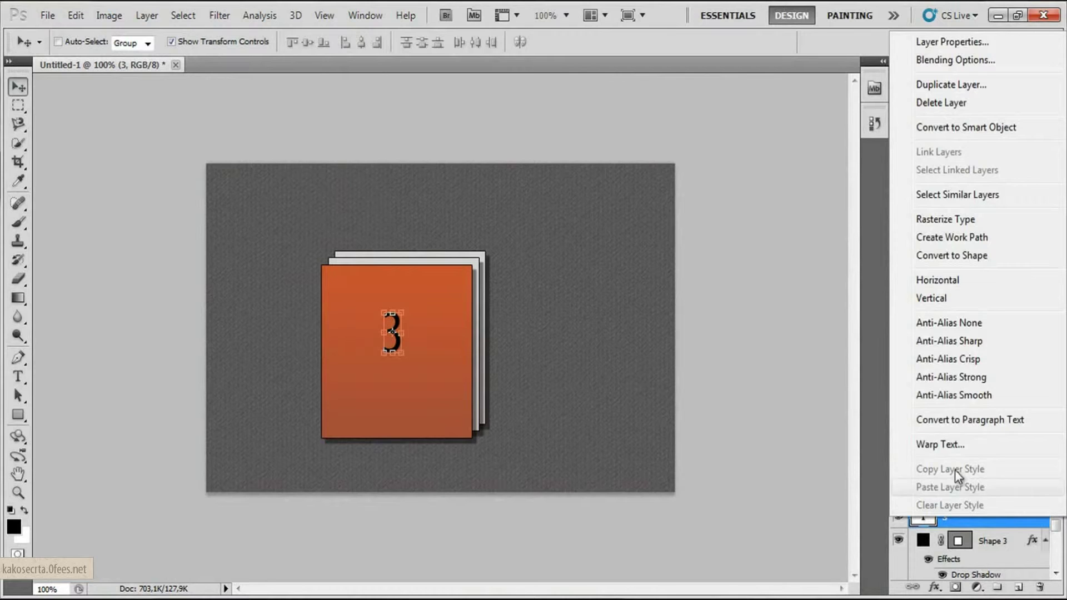
pyautogui.click(958, 68)
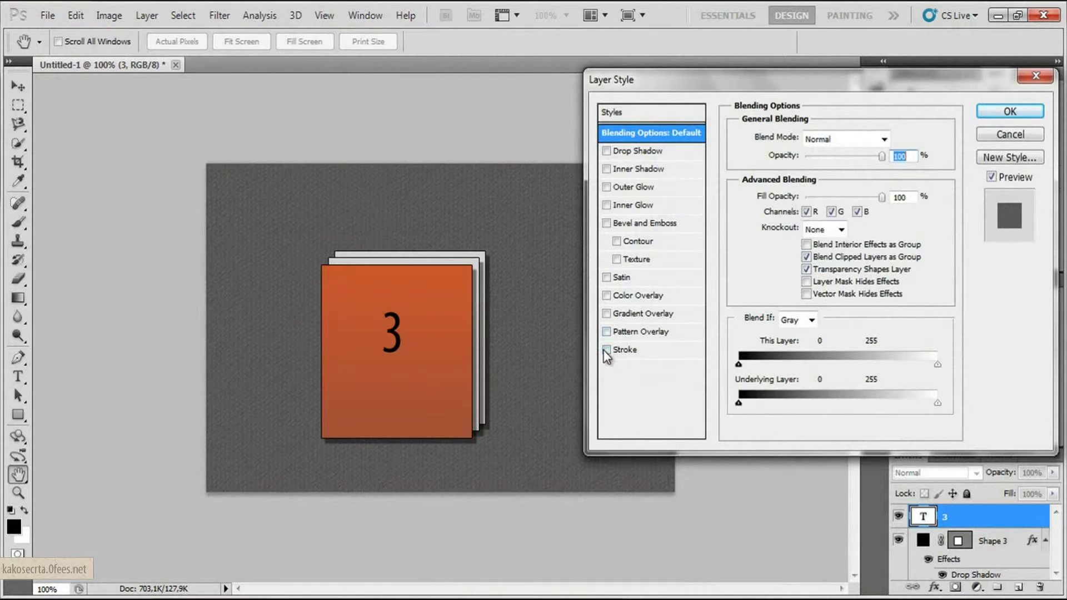
pyautogui.click(607, 296)
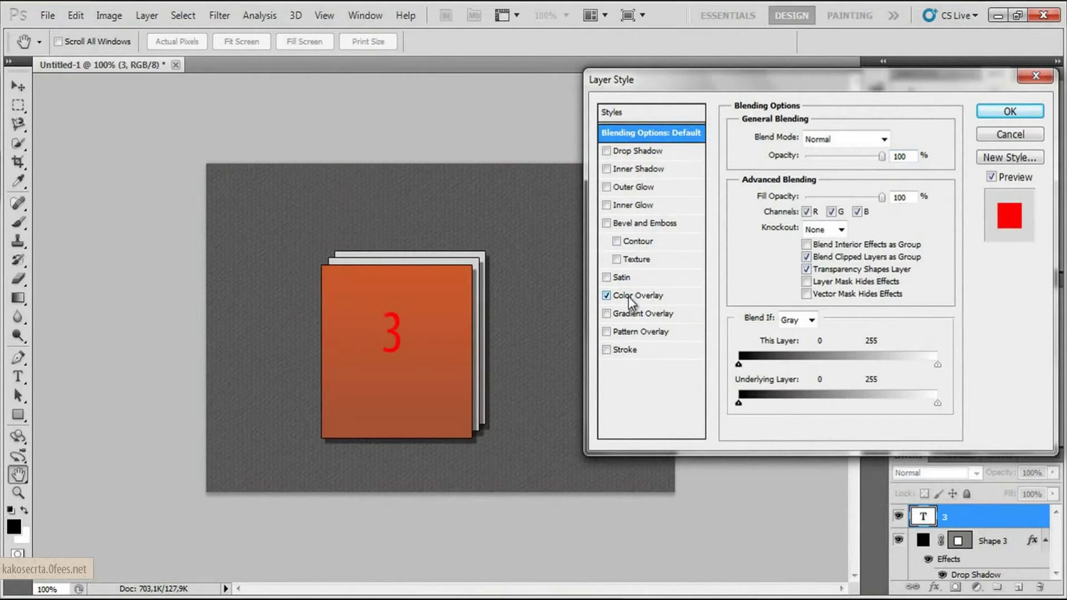
pyautogui.click(628, 296)
pyautogui.click(891, 137)
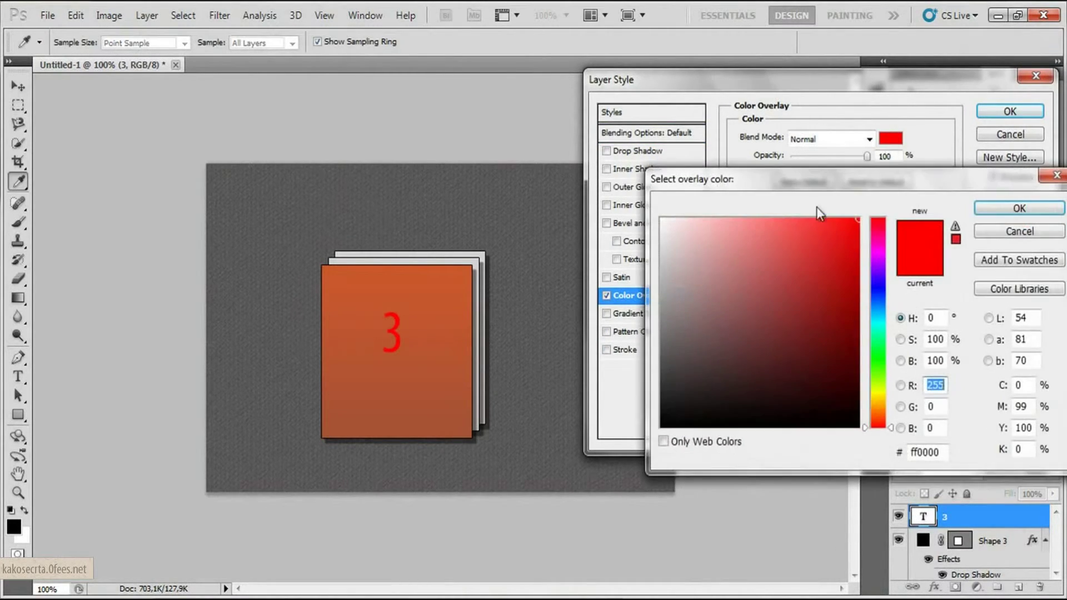
pyautogui.click(679, 253)
pyautogui.click(675, 248)
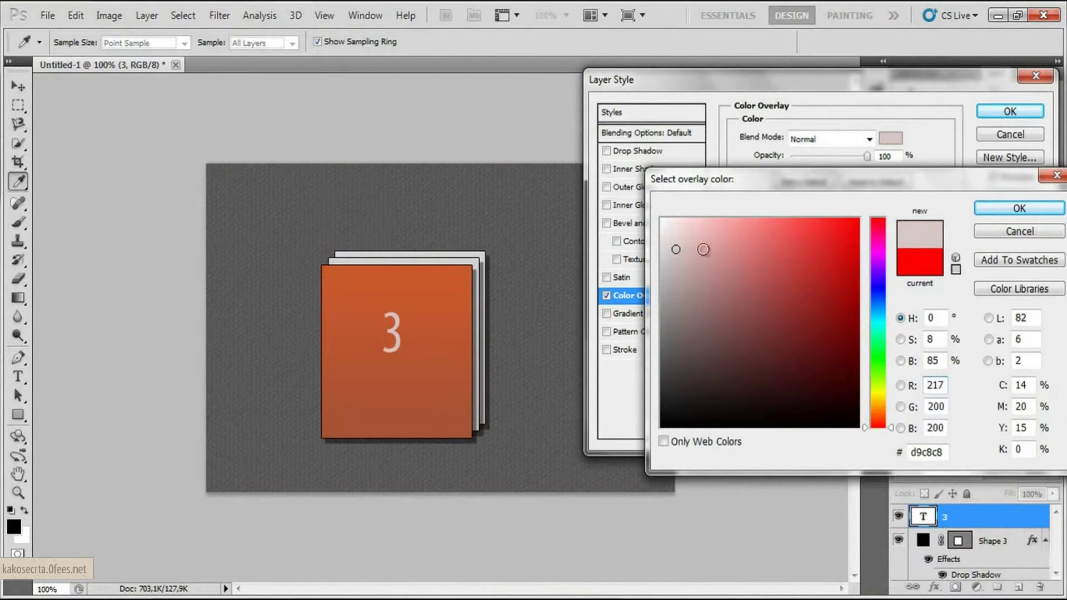
pyautogui.moveTo(671, 246); pyautogui.dragTo(657, 243)
pyautogui.click(1031, 207)
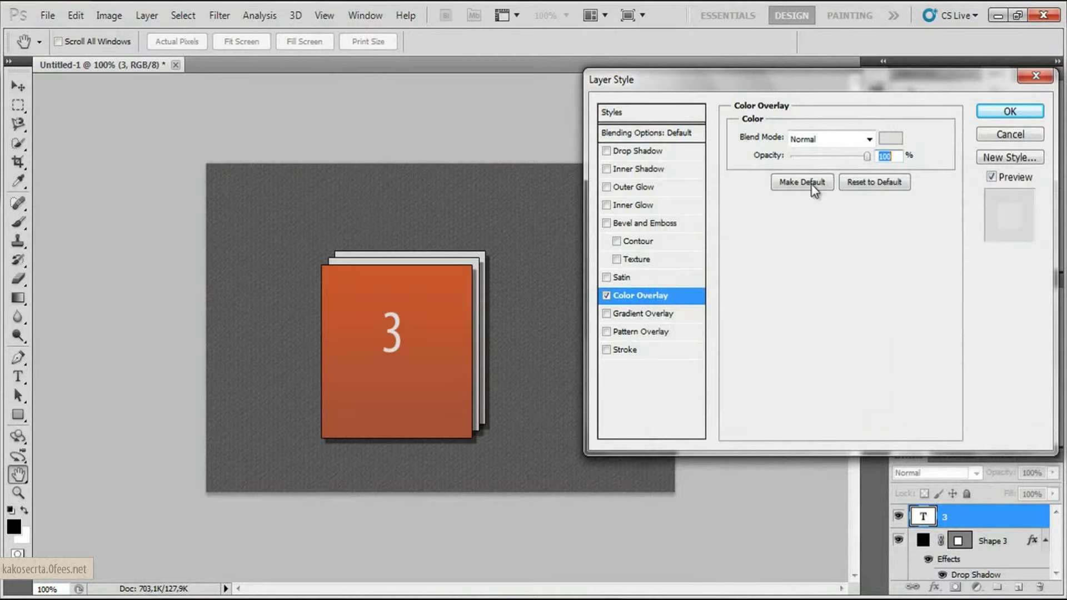
# - Add an Inner Shadow to the 3 with 16% opacity, 2 px distance and 0% choke, and apply the layer style
pyautogui.click(605, 169)
pyautogui.click(819, 158)
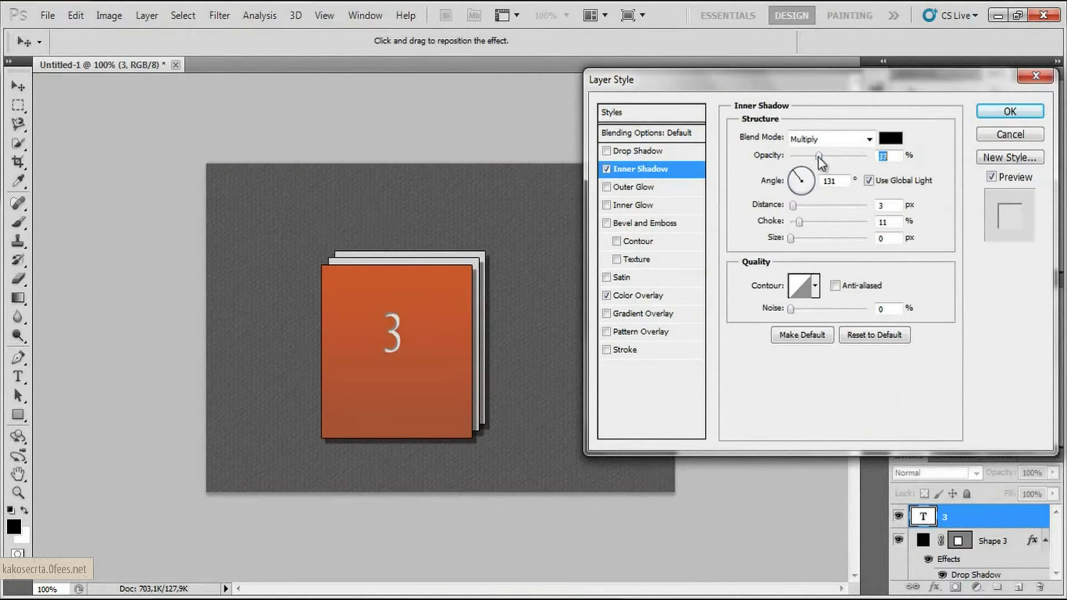
pyautogui.moveTo(817, 156); pyautogui.dragTo(807, 157)
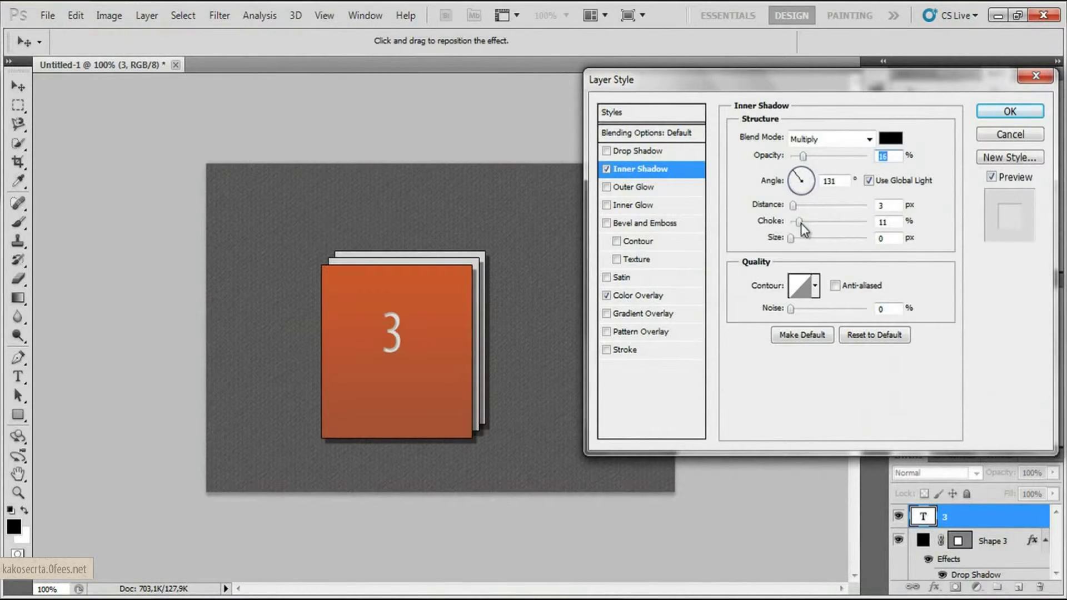
pyautogui.moveTo(799, 223); pyautogui.dragTo(794, 207)
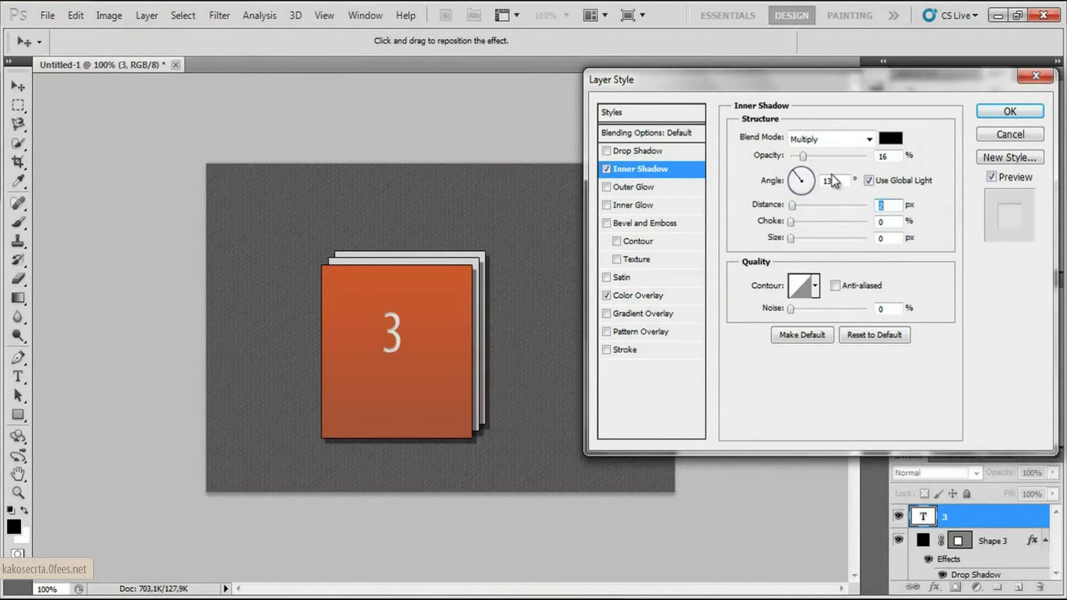
pyautogui.click(986, 112)
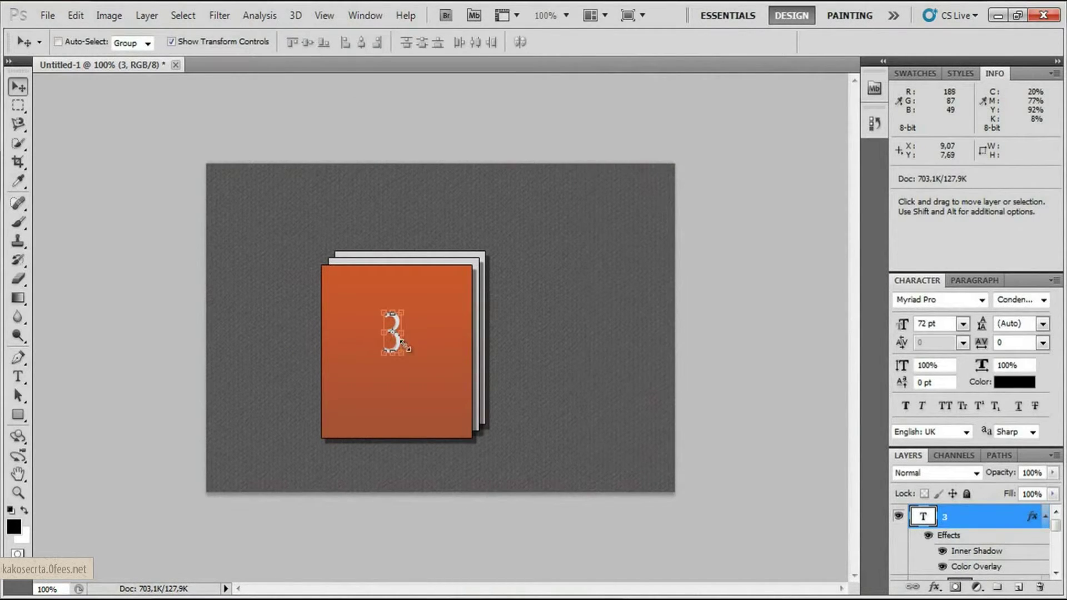
# - Scale the 3 up to about 108 pt and nudge it slightly down on the orange sheet
pyautogui.moveTo(404, 355); pyautogui.dragTo(414, 384)
pyautogui.click(17, 86)
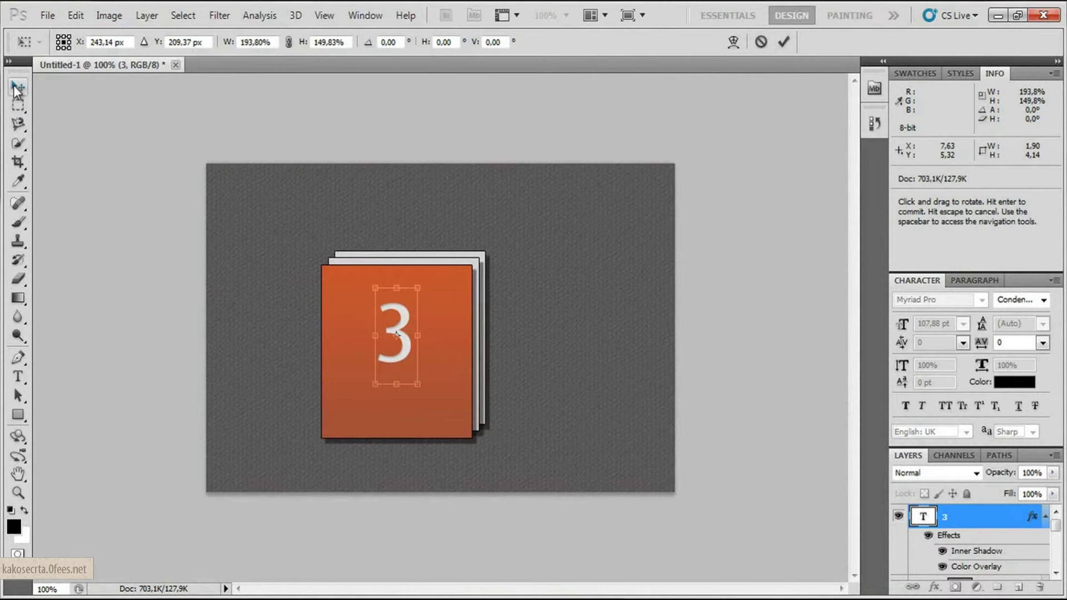
pyautogui.click(494, 245)
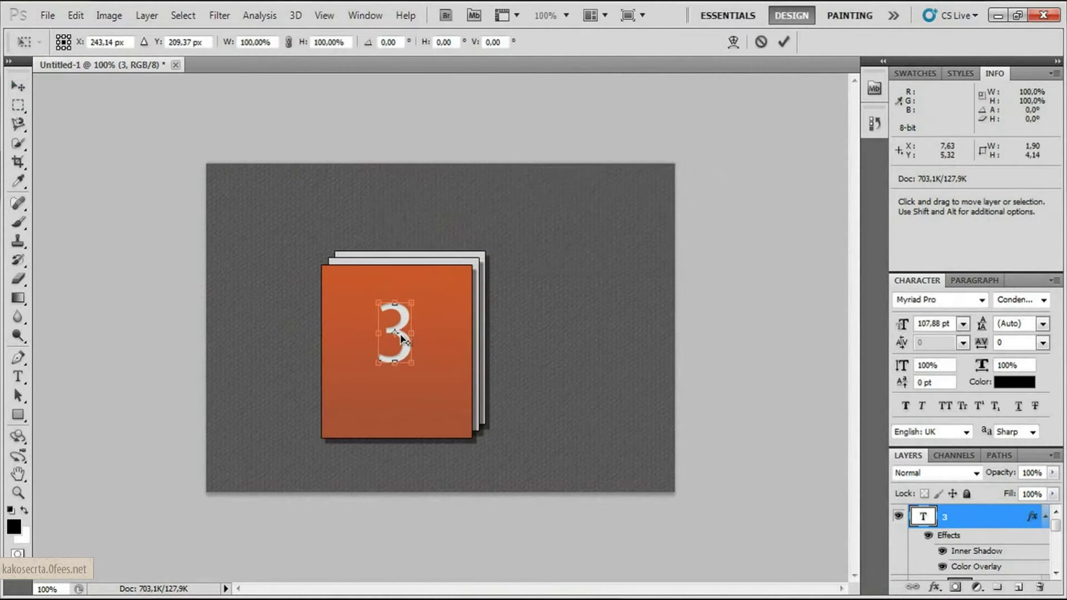
pyautogui.hotkey('ctrl', 't')
pyautogui.moveTo(396, 328); pyautogui.dragTo(397, 331)
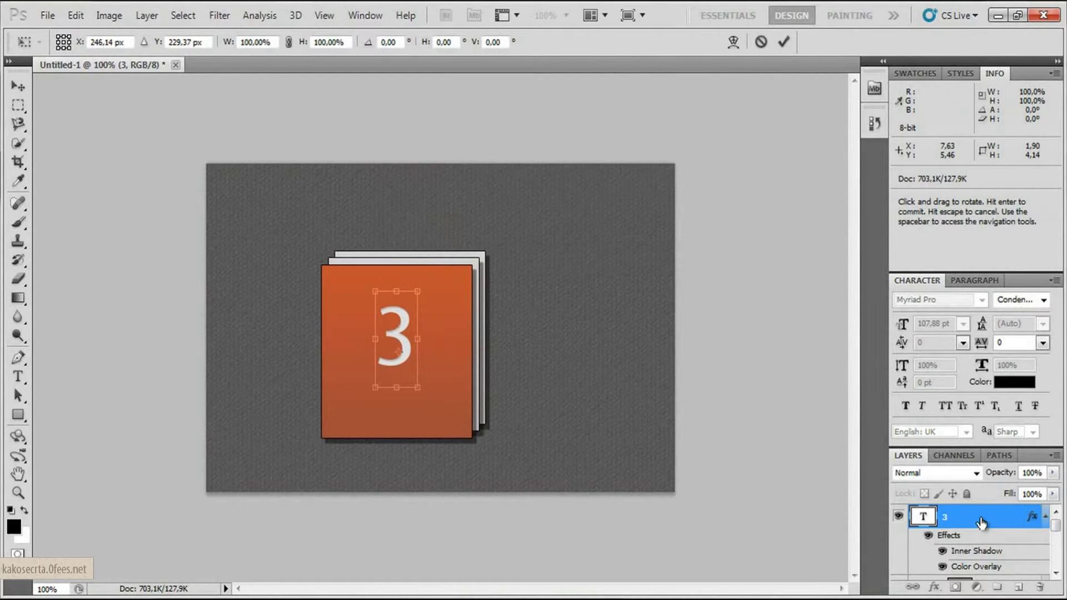
pyautogui.click(784, 42)
# - Duplicate the 3 text layer as "4" and move the copy down and to the left of the original
pyautogui.rightClick(980, 519)
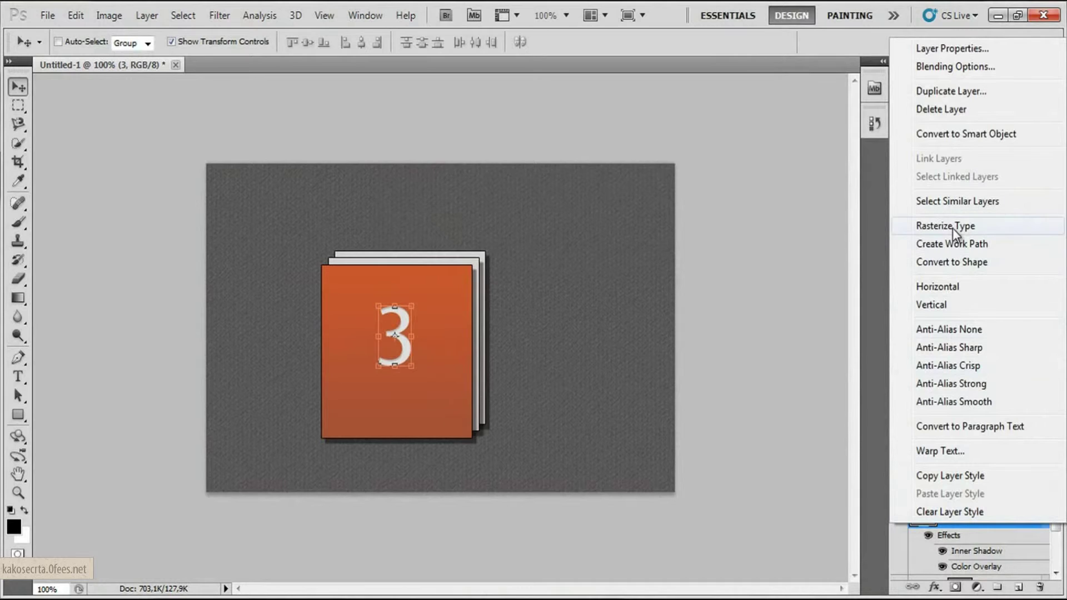
pyautogui.click(968, 99)
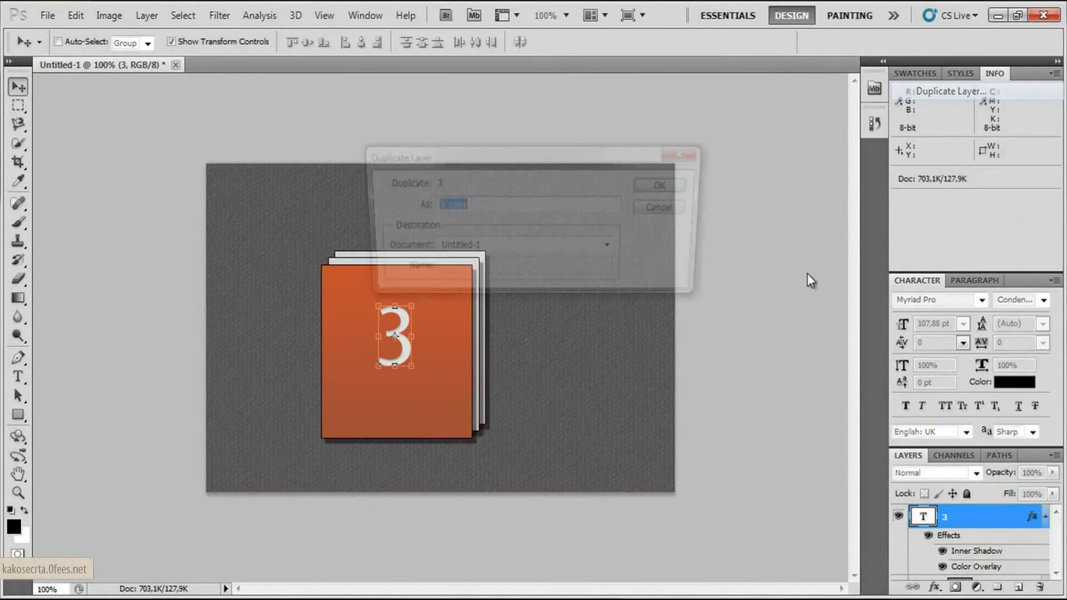
pyautogui.click(460, 204)
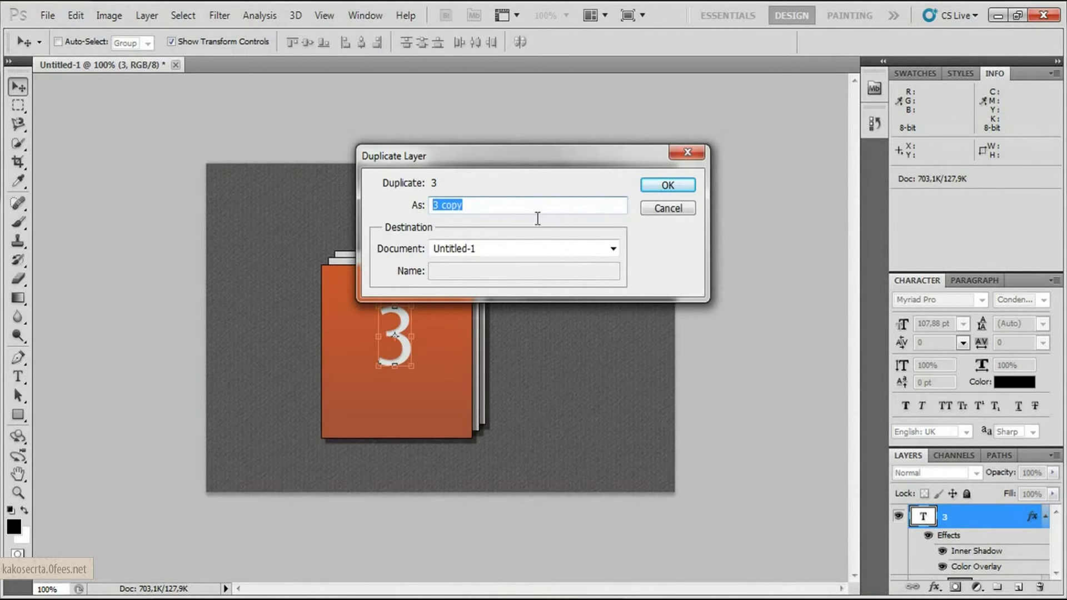
pyautogui.write('4')
pyautogui.click(667, 185)
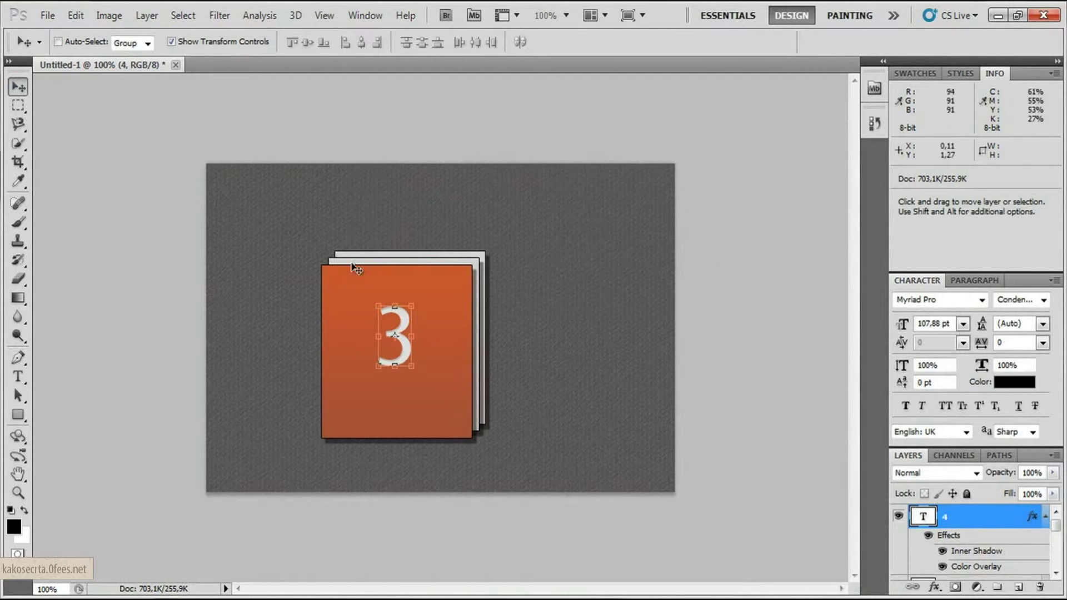
pyautogui.moveTo(403, 333); pyautogui.dragTo(342, 396)
# - Replace the duplicated layer's text with "jun"
pyautogui.doubleClick(935, 524)
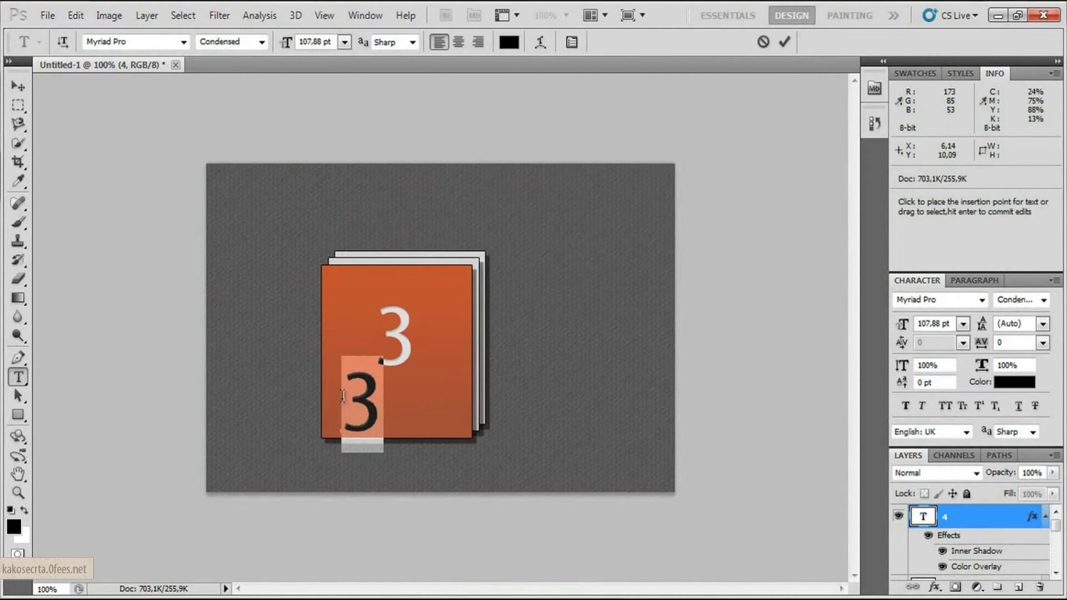
pyautogui.write('j')
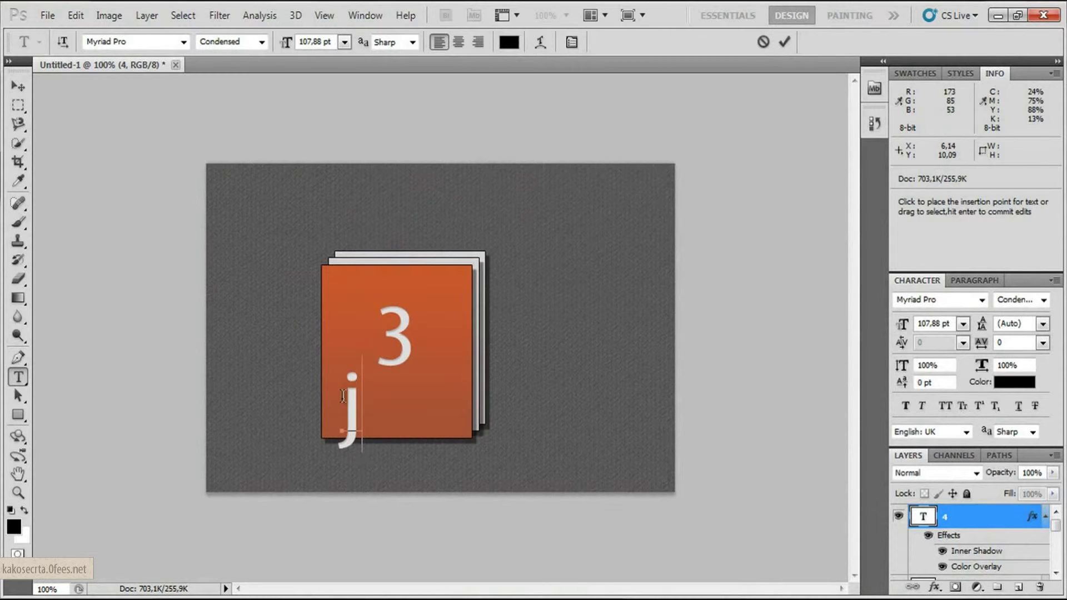
pyautogui.write('u')
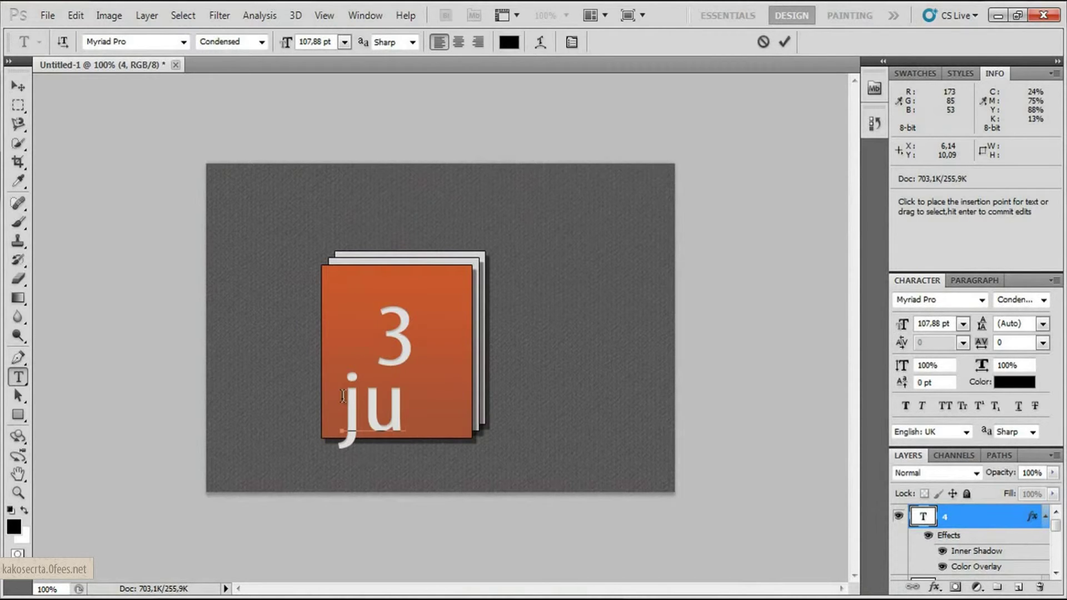
pyautogui.write('n')
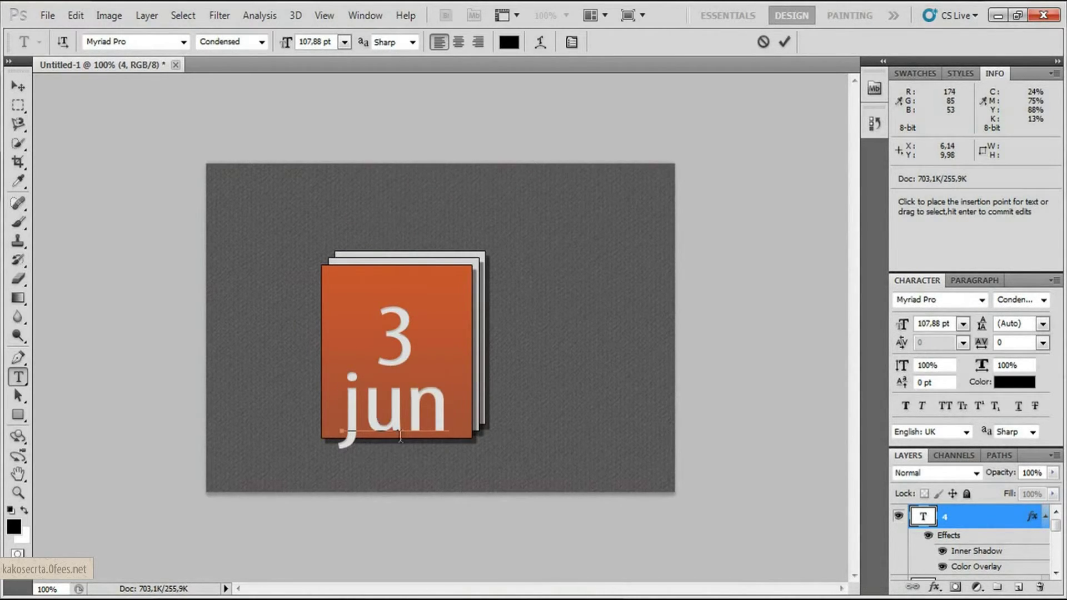
# - Set the font size of the text "jun" to 72 pt
pyautogui.moveTo(454, 417); pyautogui.dragTo(329, 415)
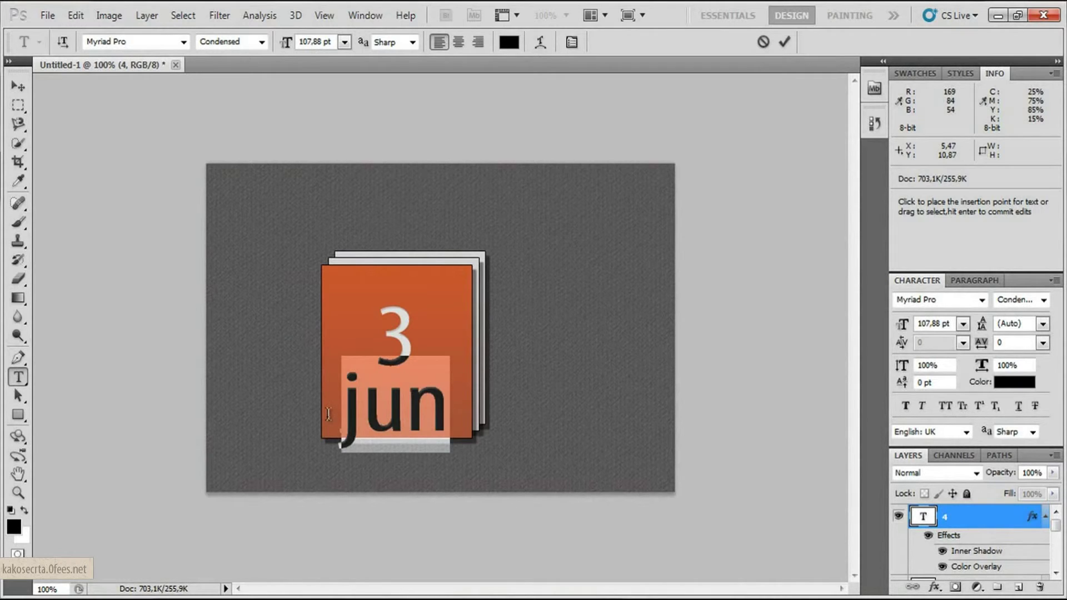
pyautogui.click(344, 43)
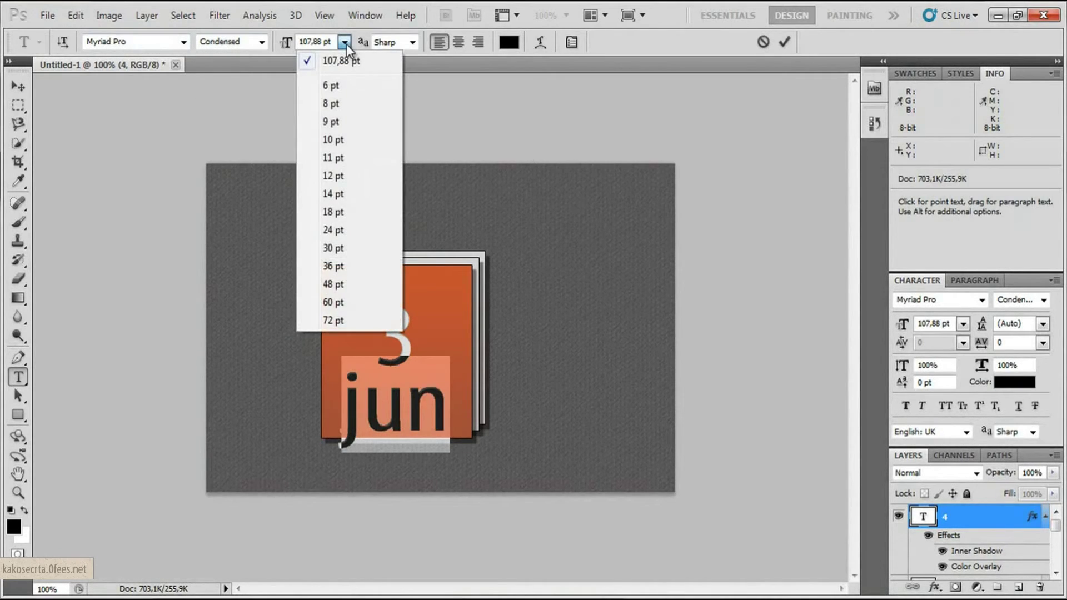
pyautogui.click(331, 267)
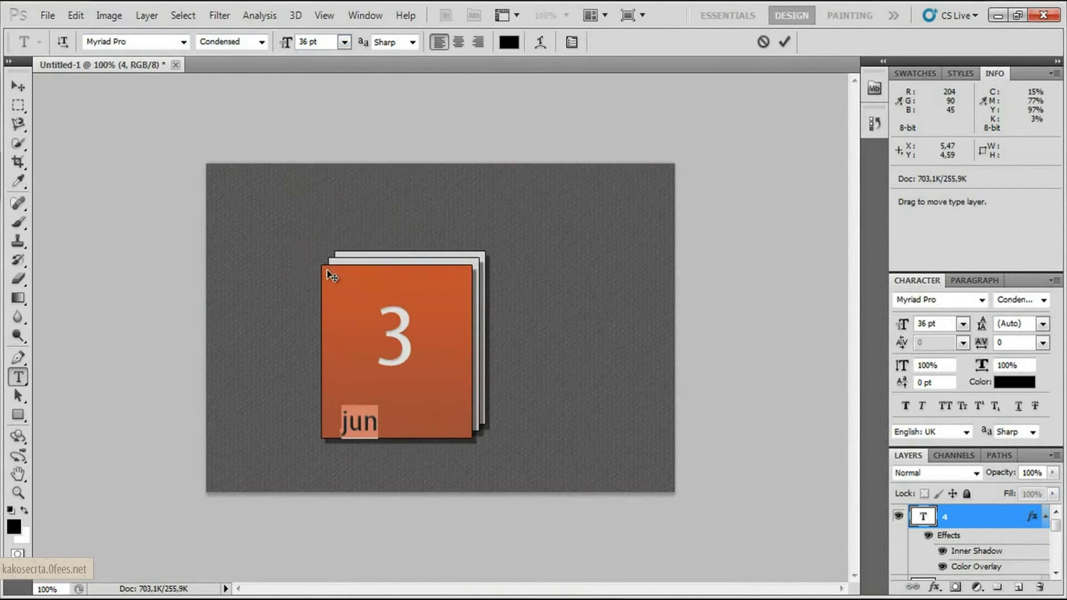
pyautogui.click(344, 42)
pyautogui.click(331, 320)
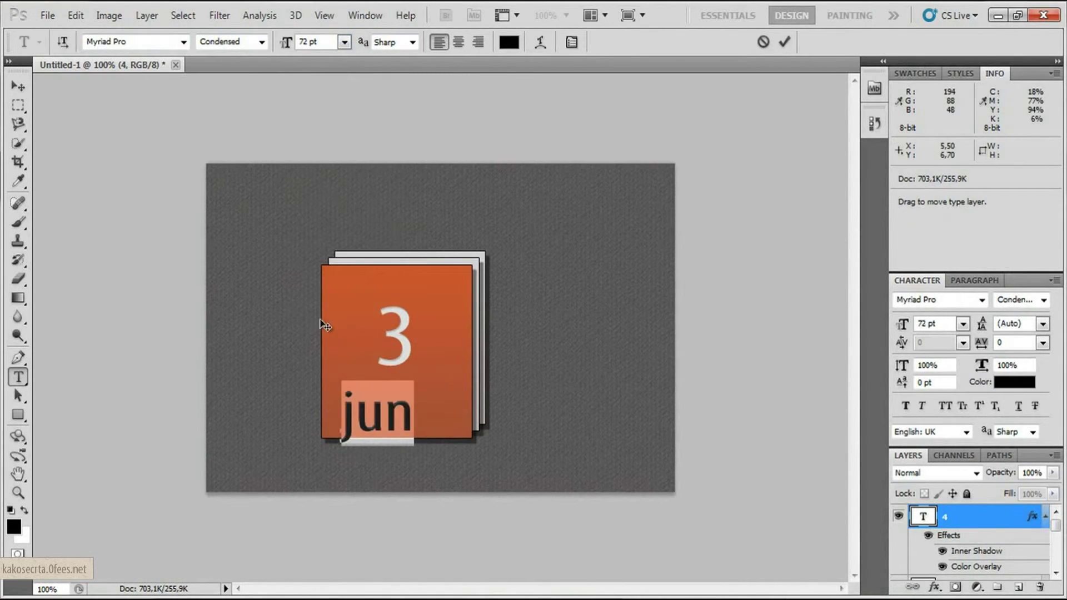
# - Move the text "jun" up and to the right so it sits centred beneath the 3, and commit the transform
pyautogui.click(19, 86)
pyautogui.moveTo(402, 418); pyautogui.dragTo(420, 398)
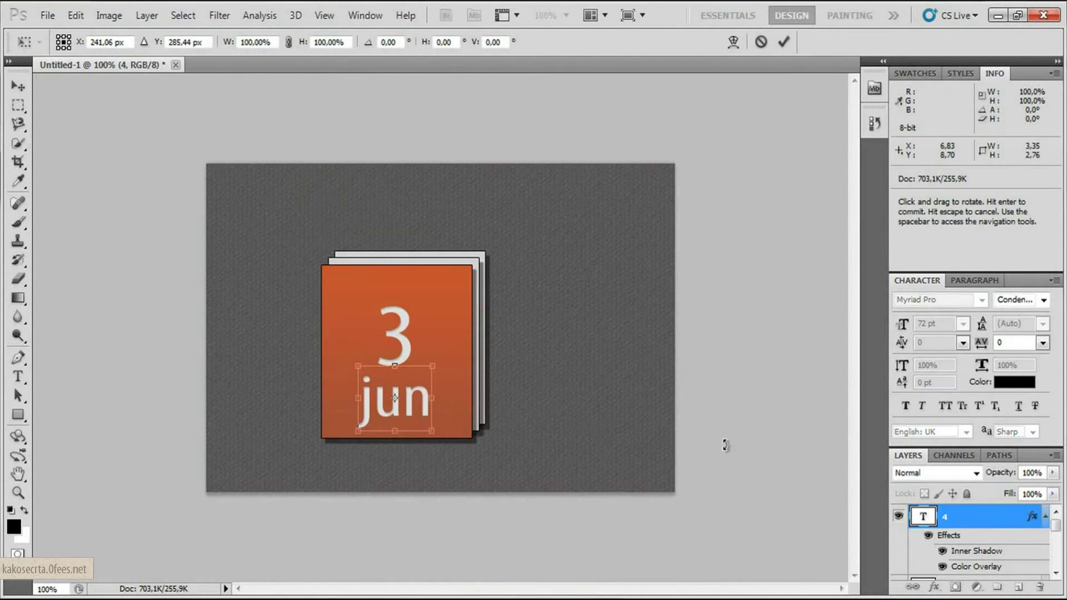
pyautogui.click(1054, 572)
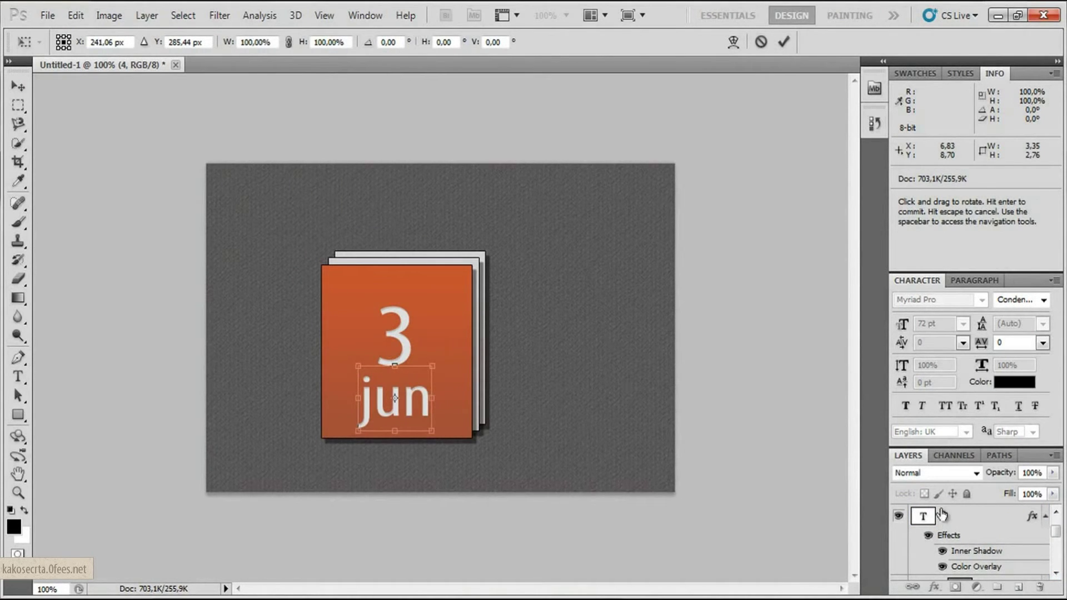
pyautogui.click(783, 41)
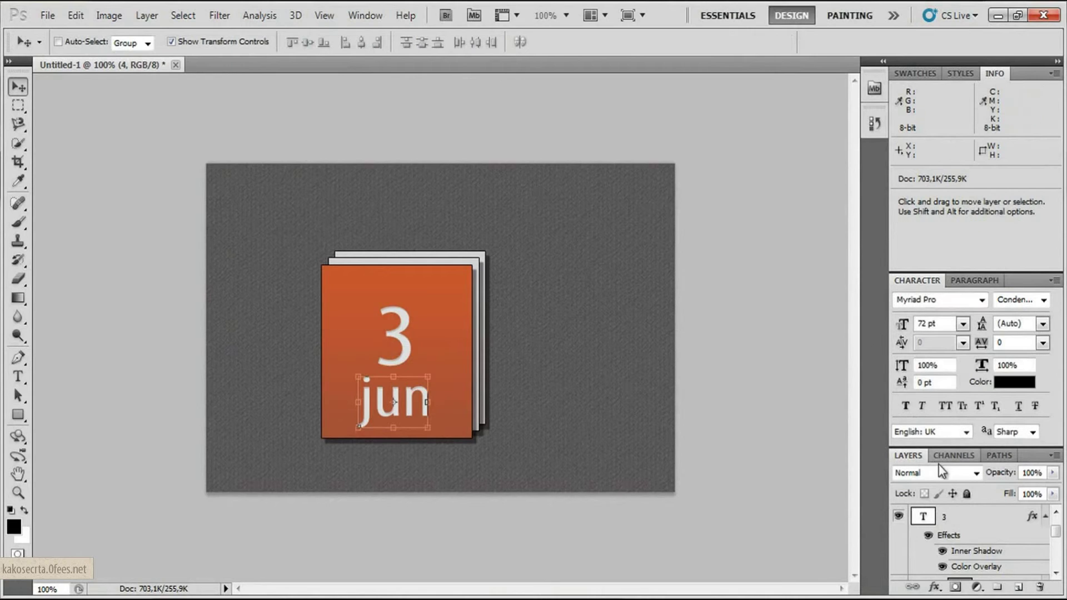
# - Move the 3 up above "jun" on the orange sheet and give it a thin black outside stroke
pyautogui.click(935, 523)
pyautogui.moveTo(410, 338); pyautogui.dragTo(404, 325)
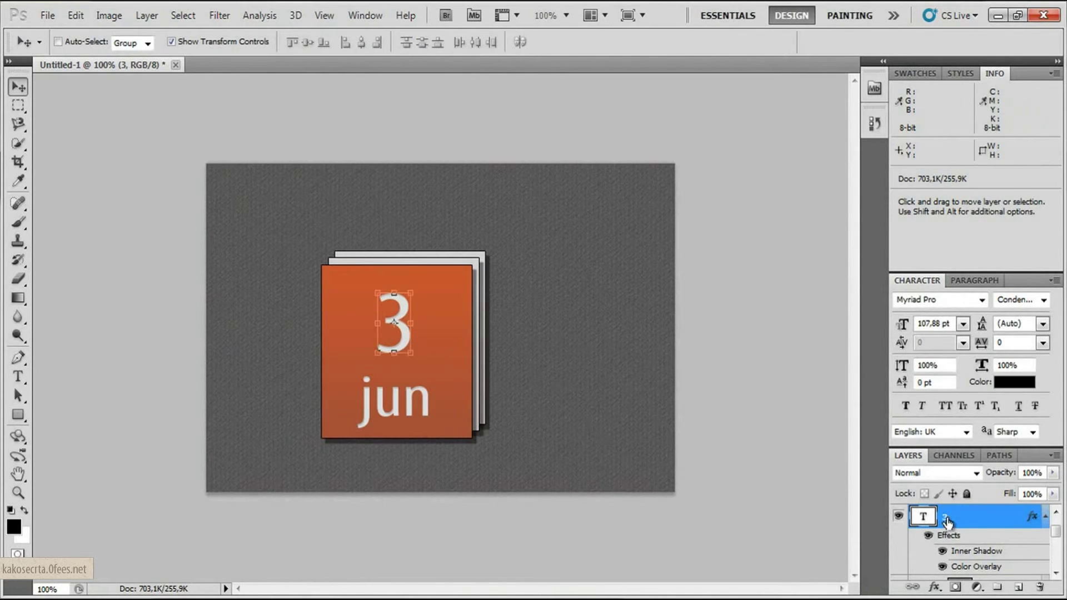
pyautogui.rightClick(944, 522)
pyautogui.click(973, 61)
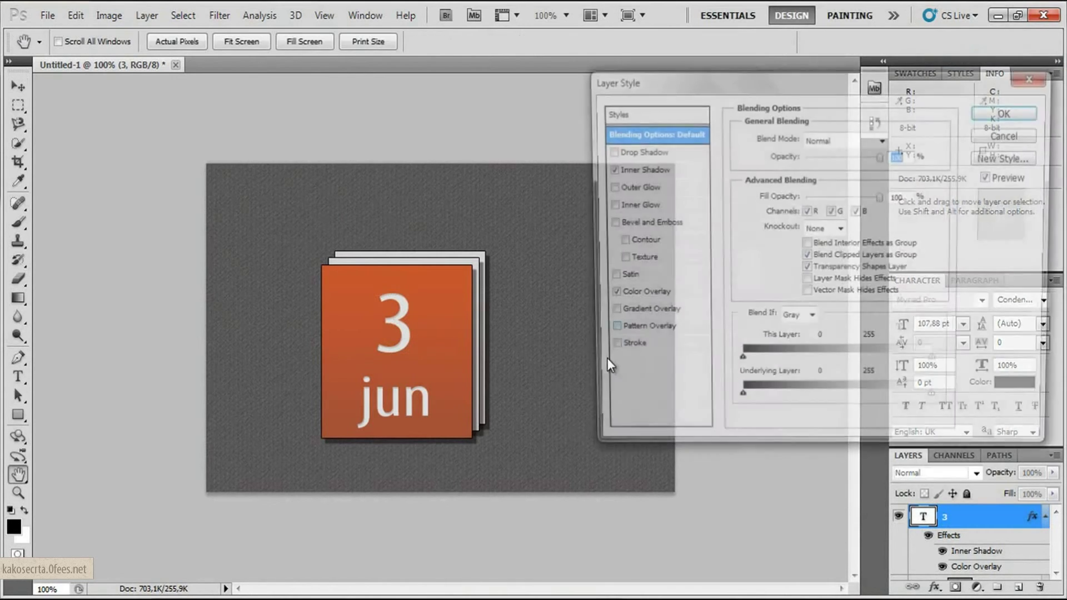
pyautogui.click(617, 351)
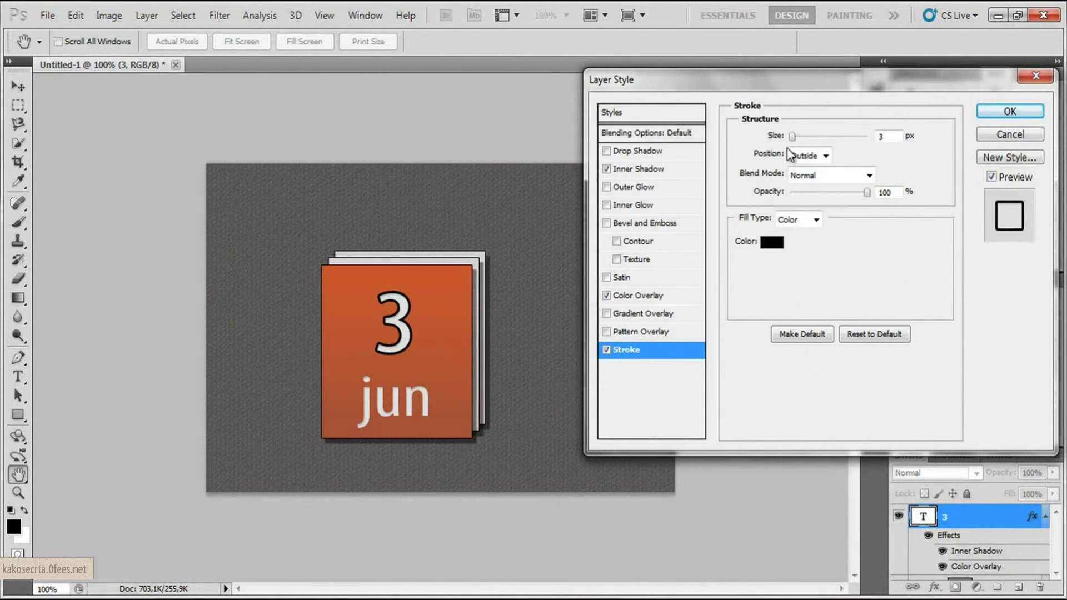
pyautogui.click(994, 113)
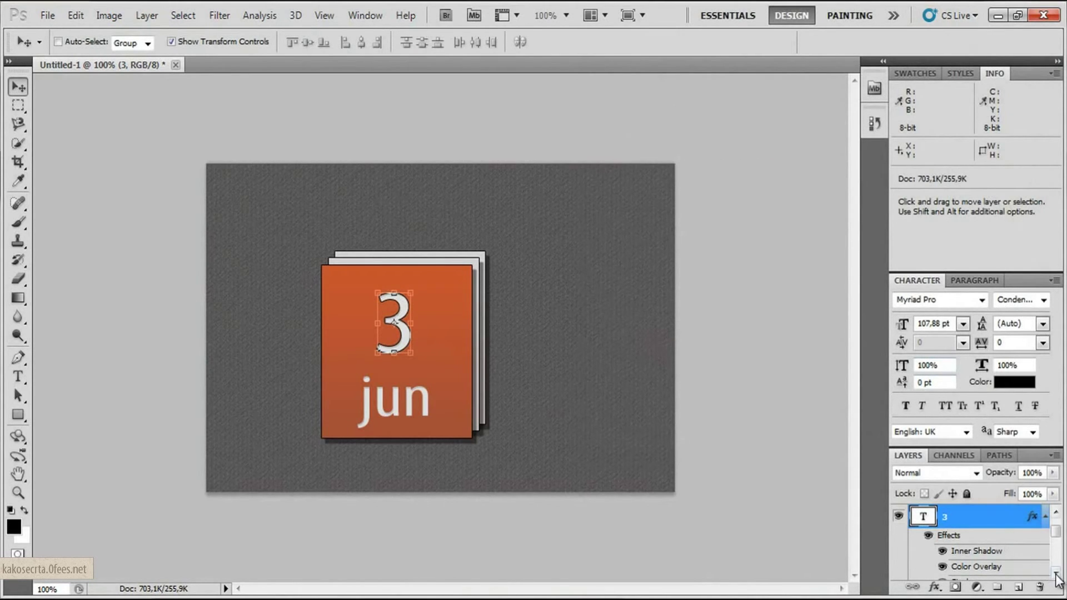
# - Add a 1 px black stroke positioned outside to the "jun" text layer, with Normal blending and 100% opacity
pyautogui.scroll(-2, 1037, 576)
pyautogui.click(1055, 512)
pyautogui.click(1056, 573)
pyautogui.click(1054, 512)
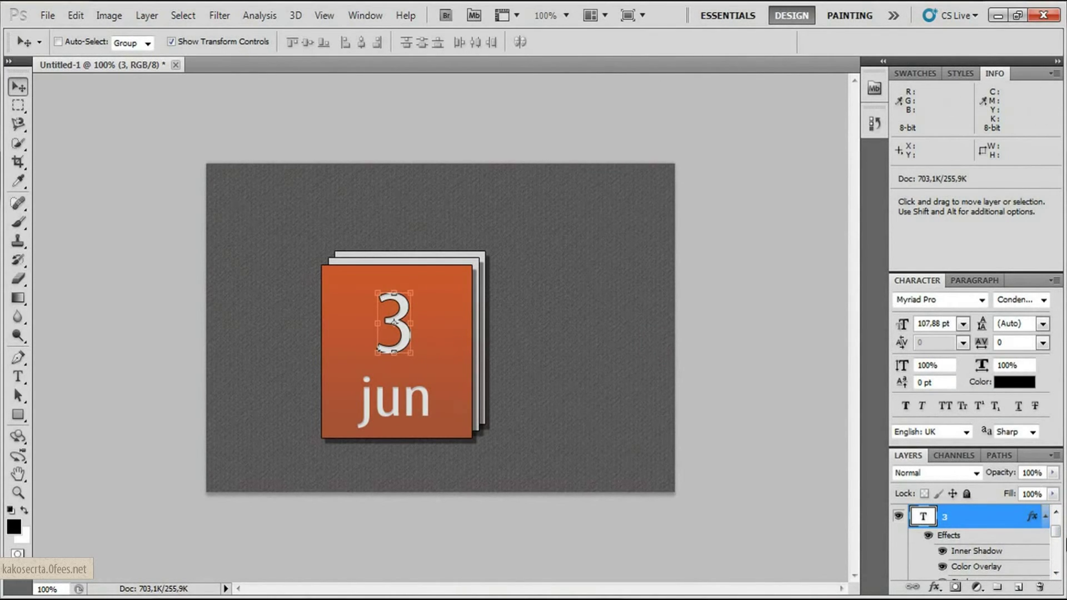
pyautogui.moveTo(1057, 535); pyautogui.dragTo(1058, 522)
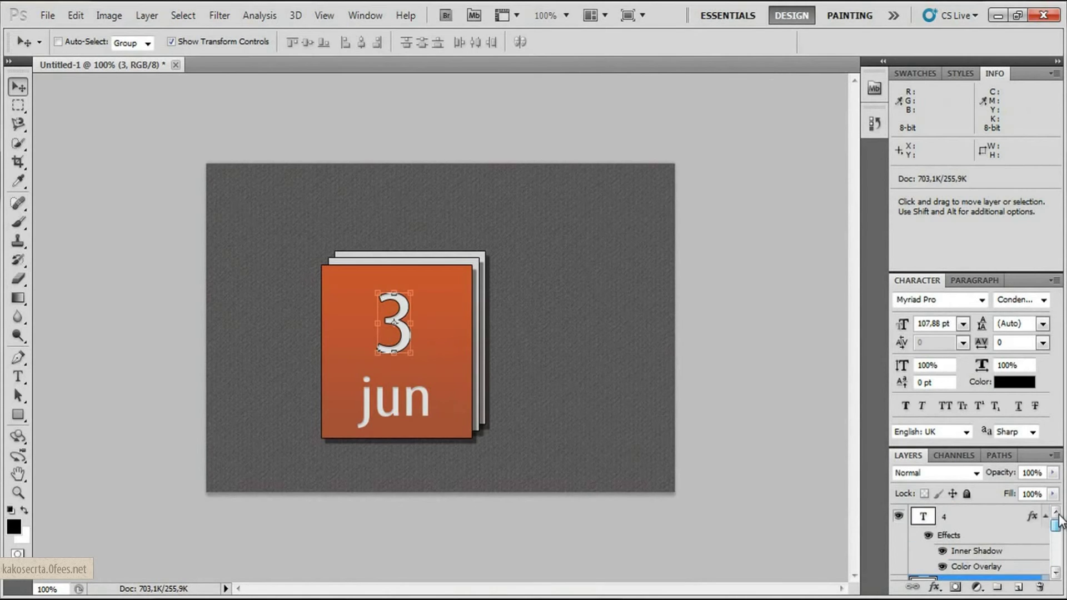
pyautogui.click(969, 516)
pyautogui.rightClick(951, 517)
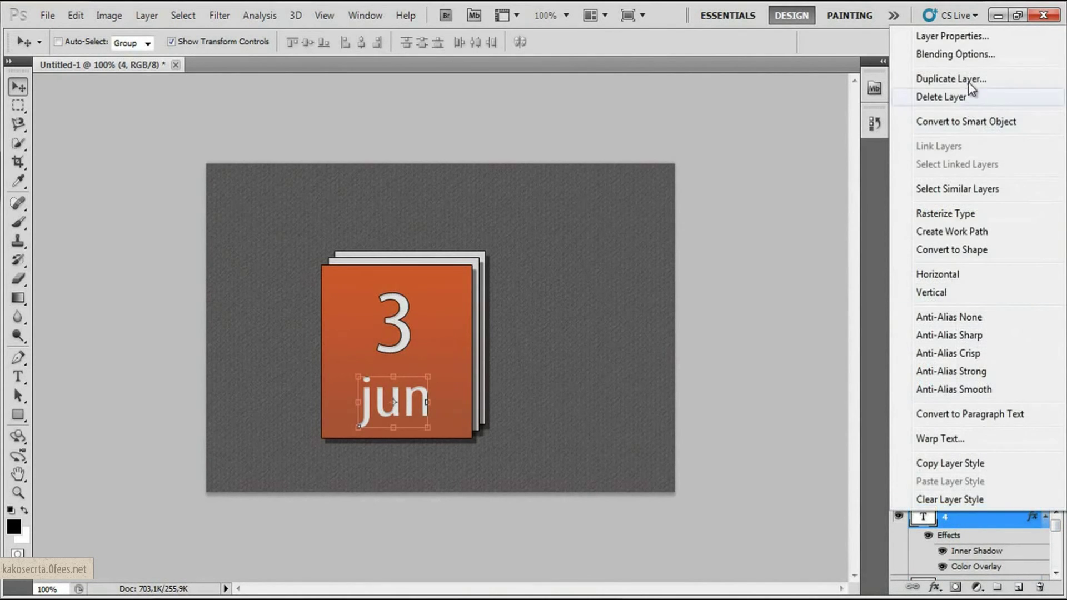
pyautogui.click(970, 54)
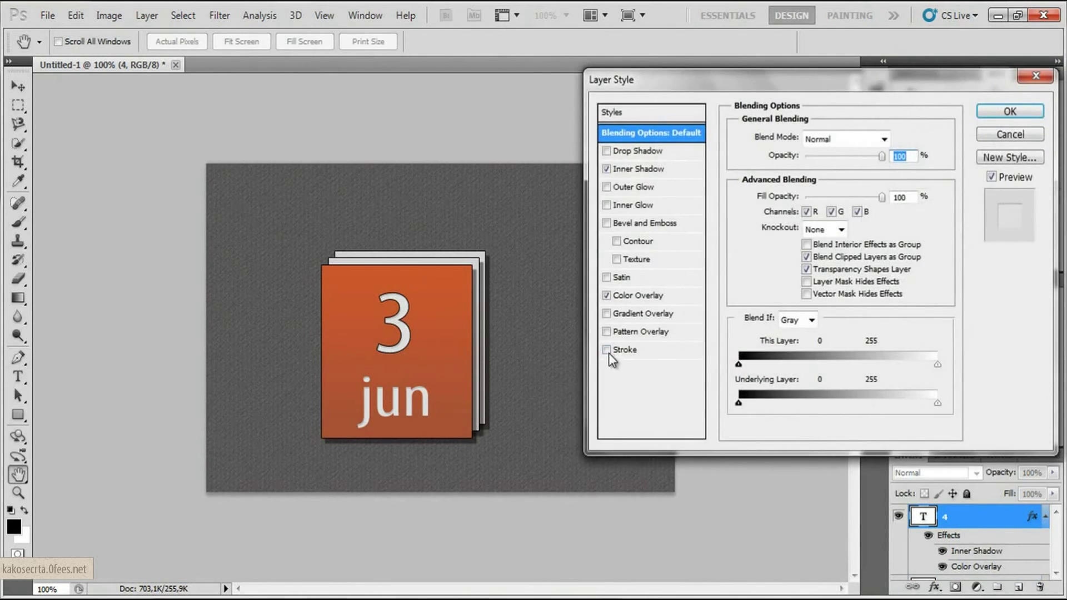
pyautogui.click(607, 350)
pyautogui.click(635, 352)
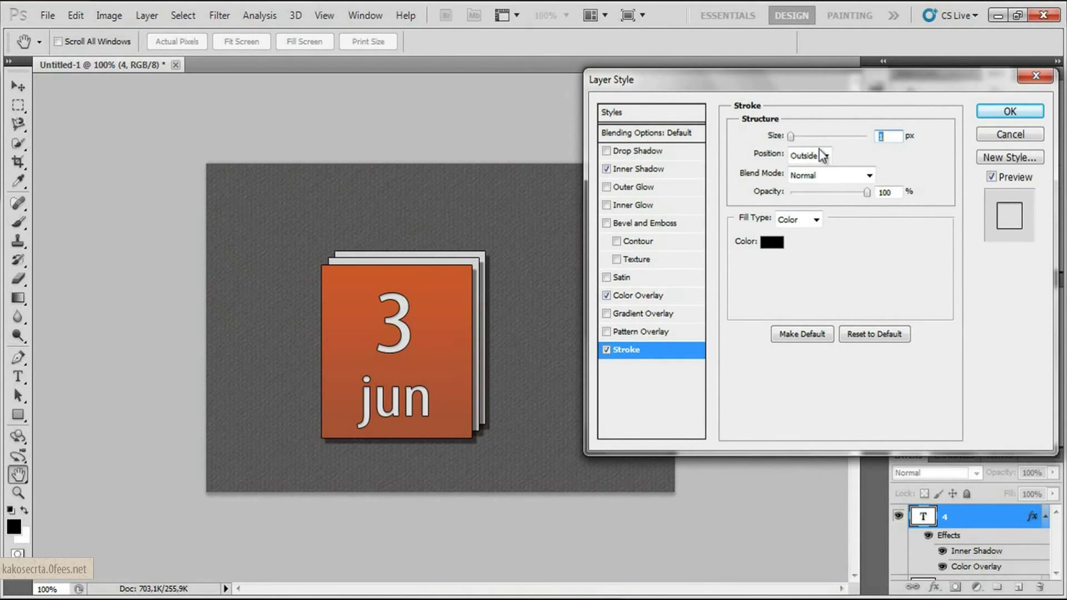
pyautogui.click(1009, 112)
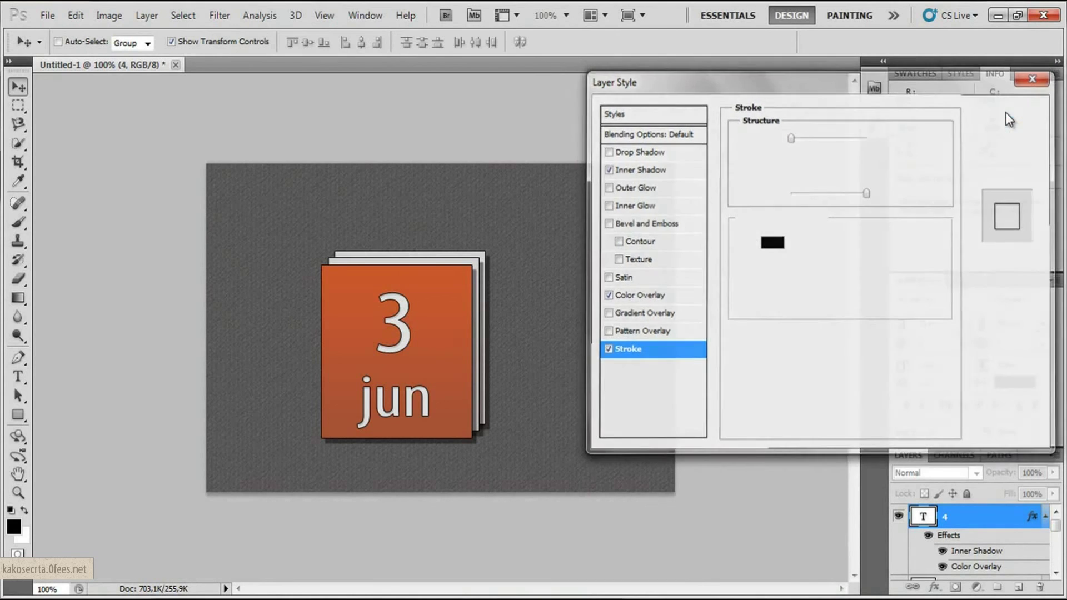